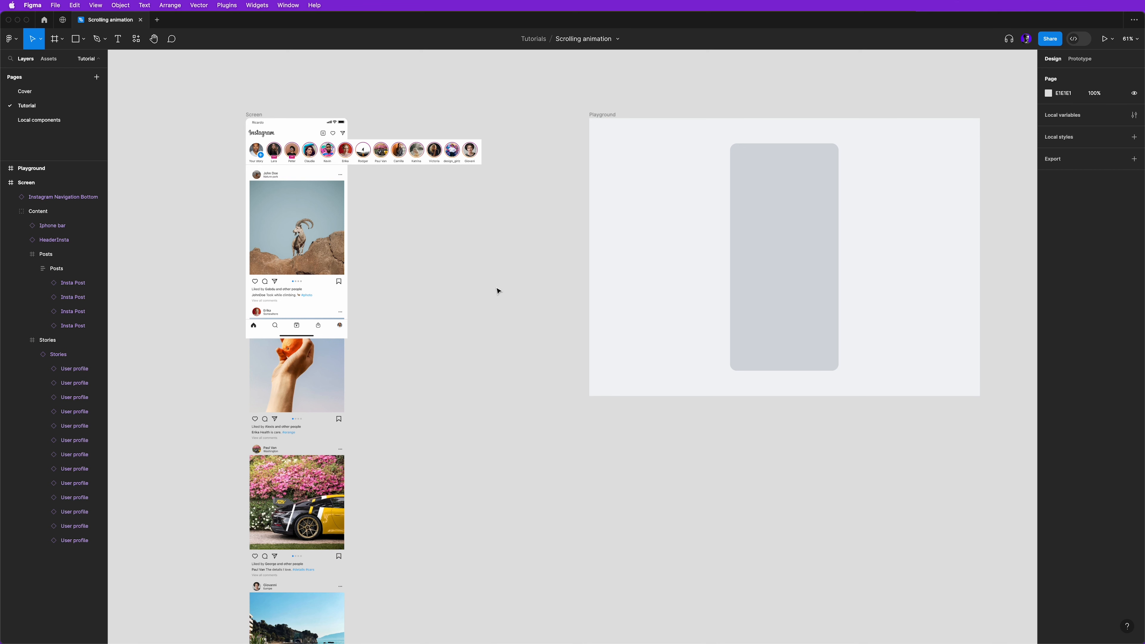
- Look over the Screen frame's content and its source components on the Local components page, ending back on the Tutorial page
scroll(496, 302, up, 3)
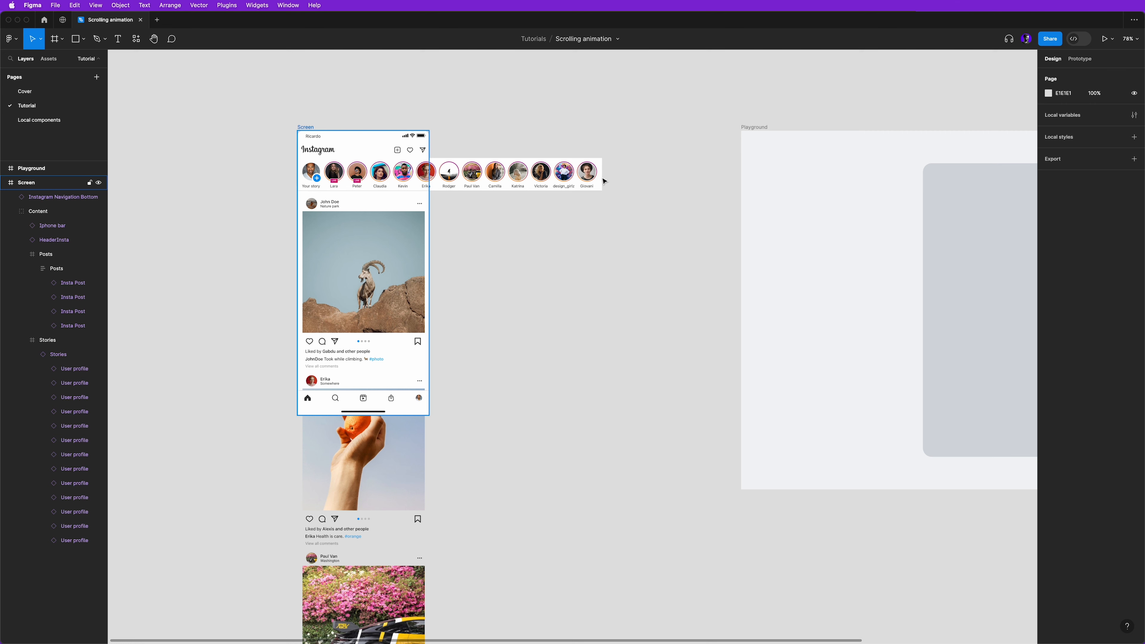
scroll(488, 307, down, 2)
drag(488, 411, 533, 402)
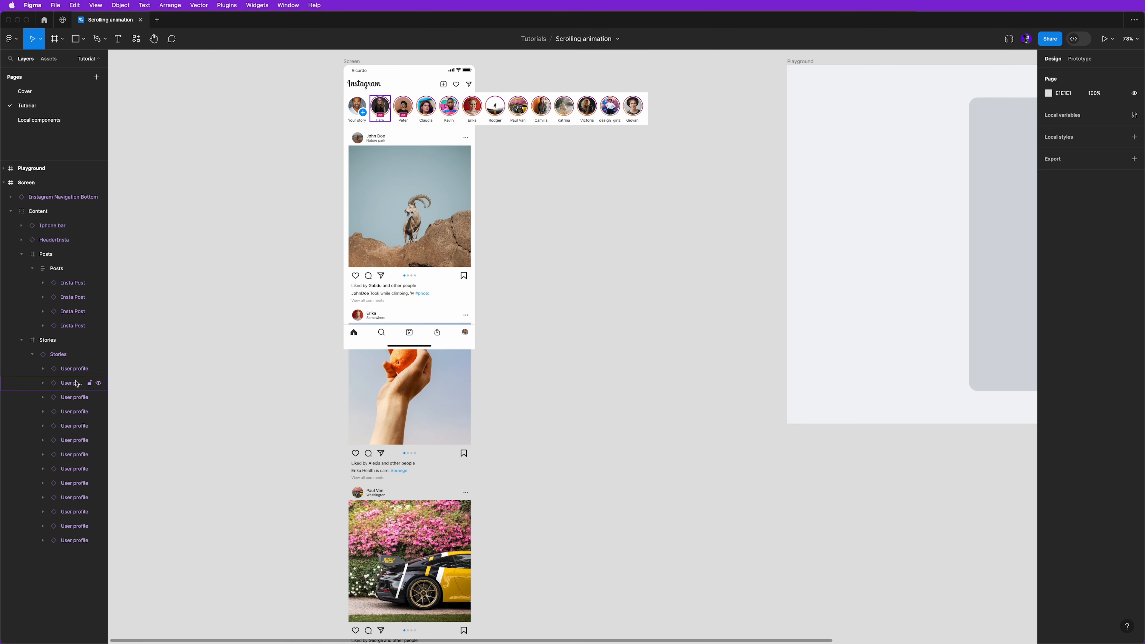
click(39, 122)
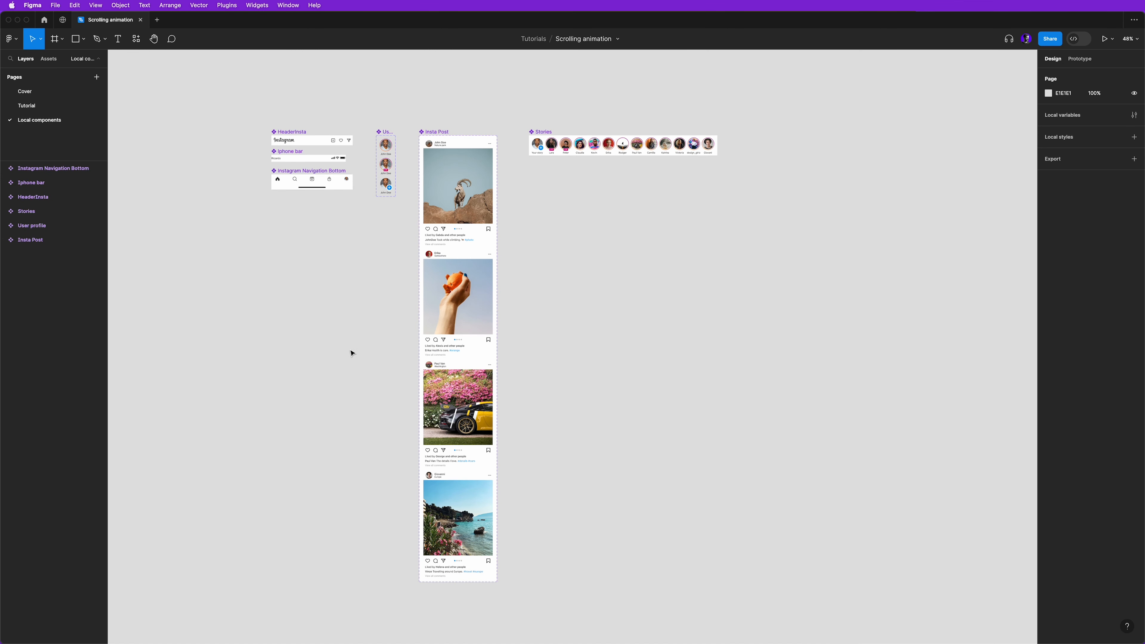
mouse_move(352, 360)
mouse_down()
mouse_move(332, 337)
mouse_move(338, 350)
mouse_up()
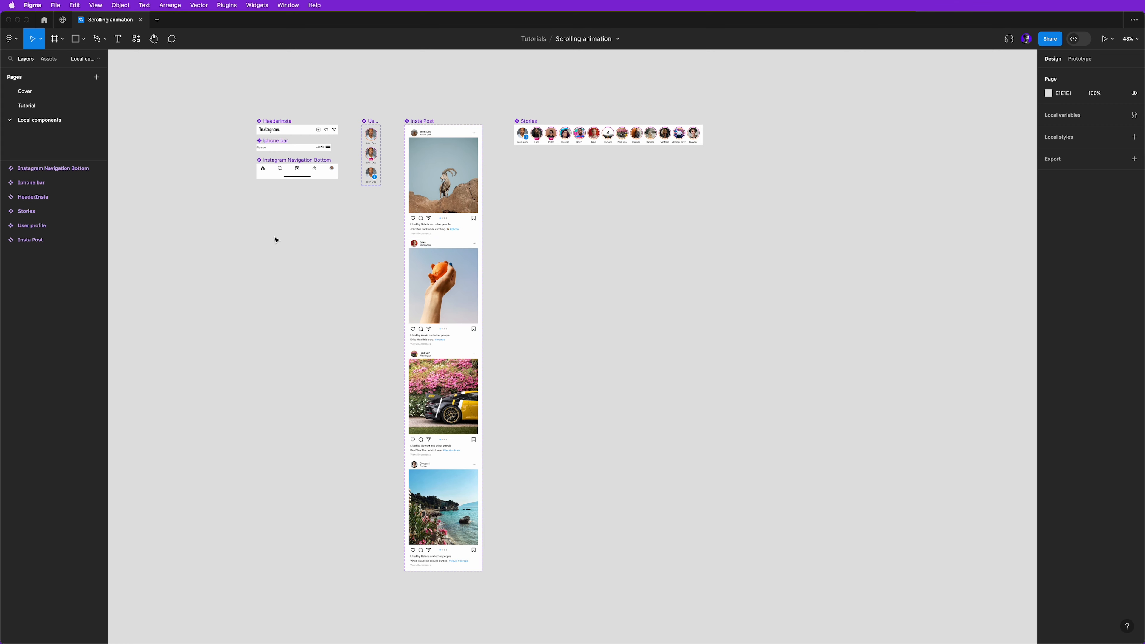
click(33, 108)
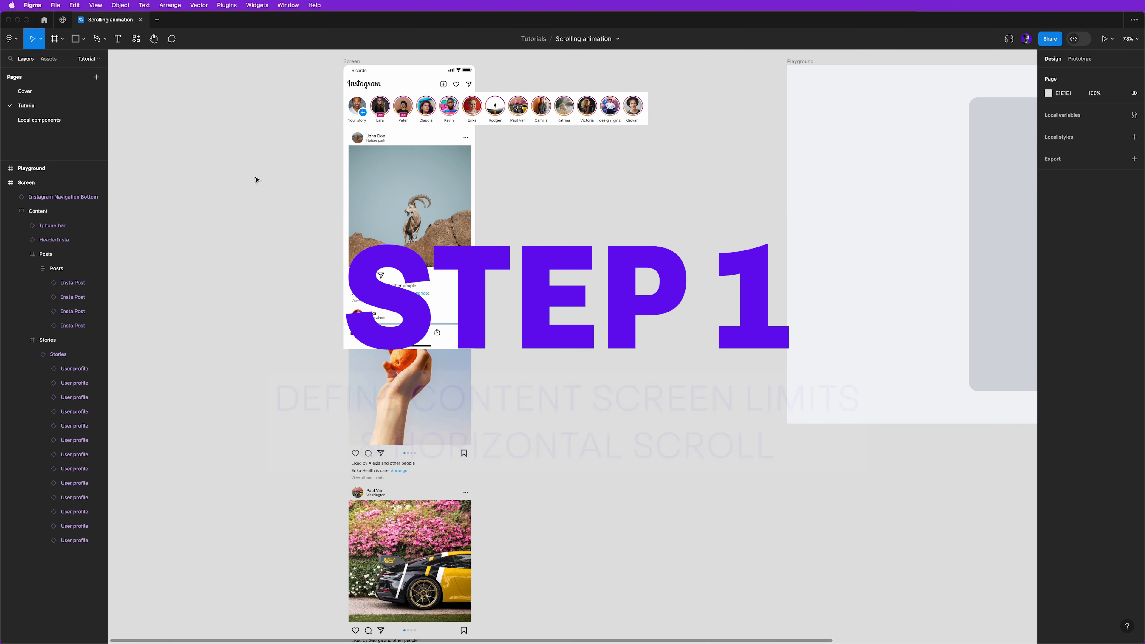
- Turn on Clip content for the Screen frame so its content is limited to the frame bounds
drag(275, 159, 237, 212)
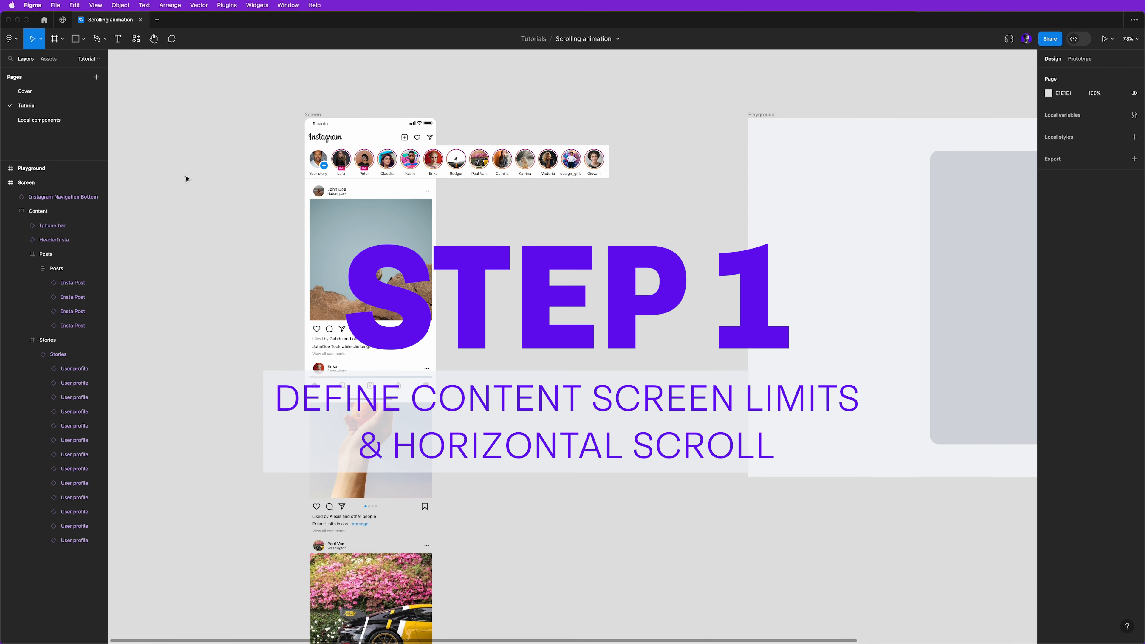
click(314, 116)
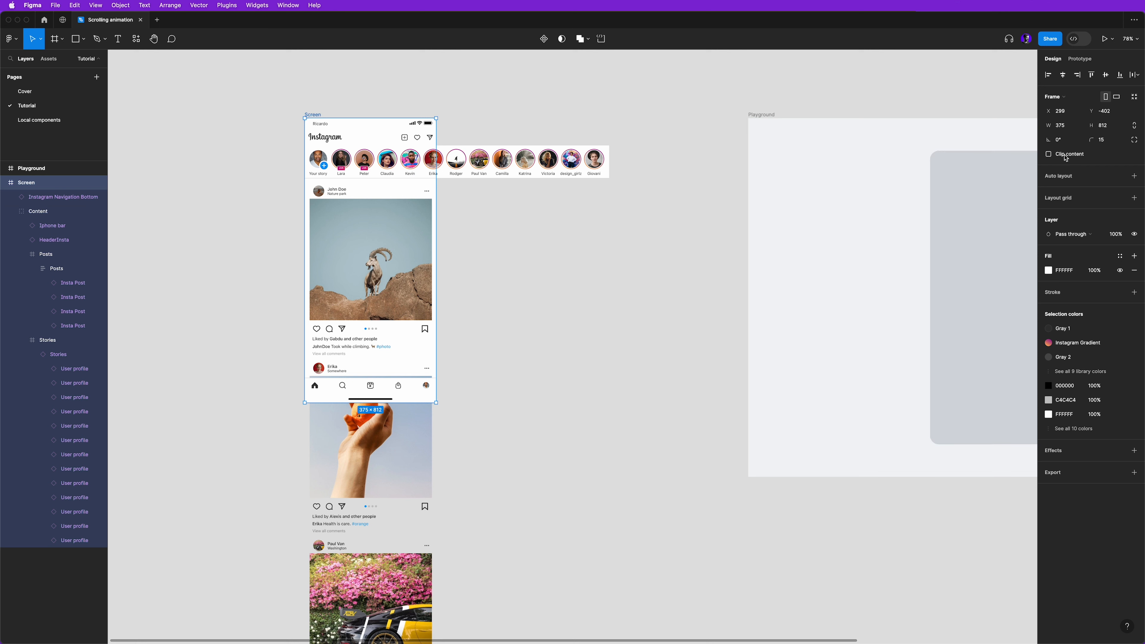
click(1049, 154)
click(554, 369)
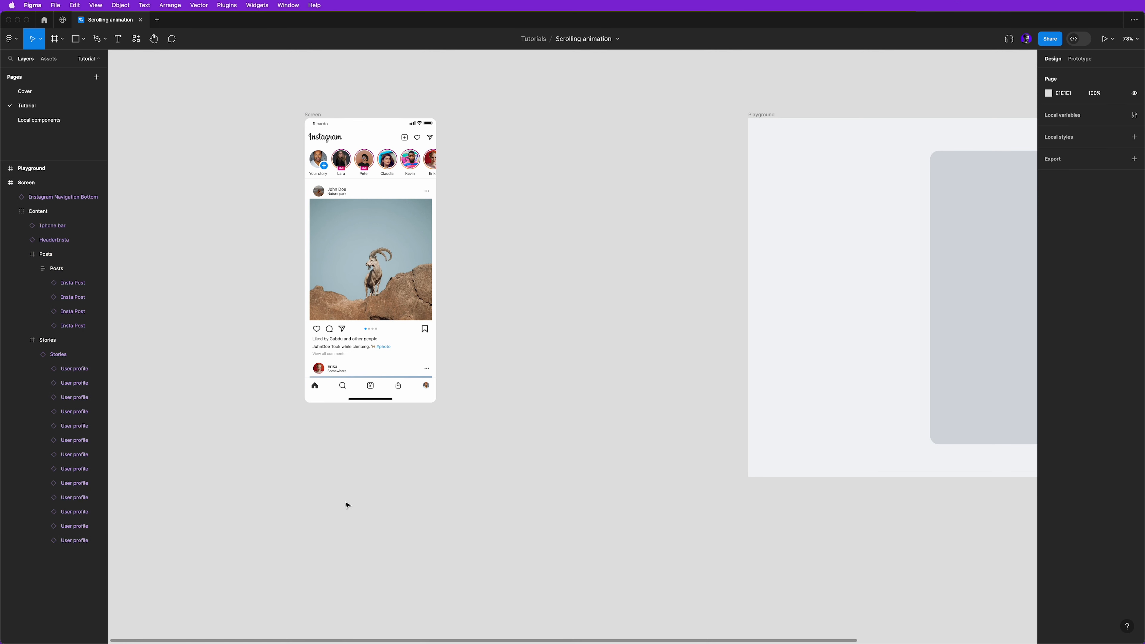
- Convert the Screen frame into a component
key(shift+e)
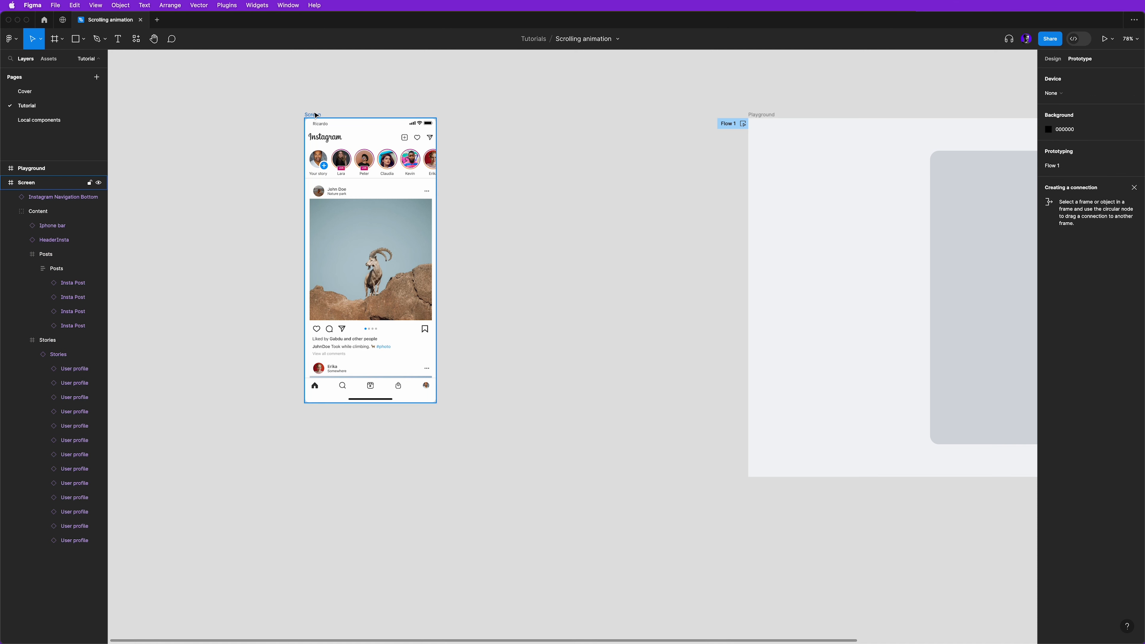
click(315, 116)
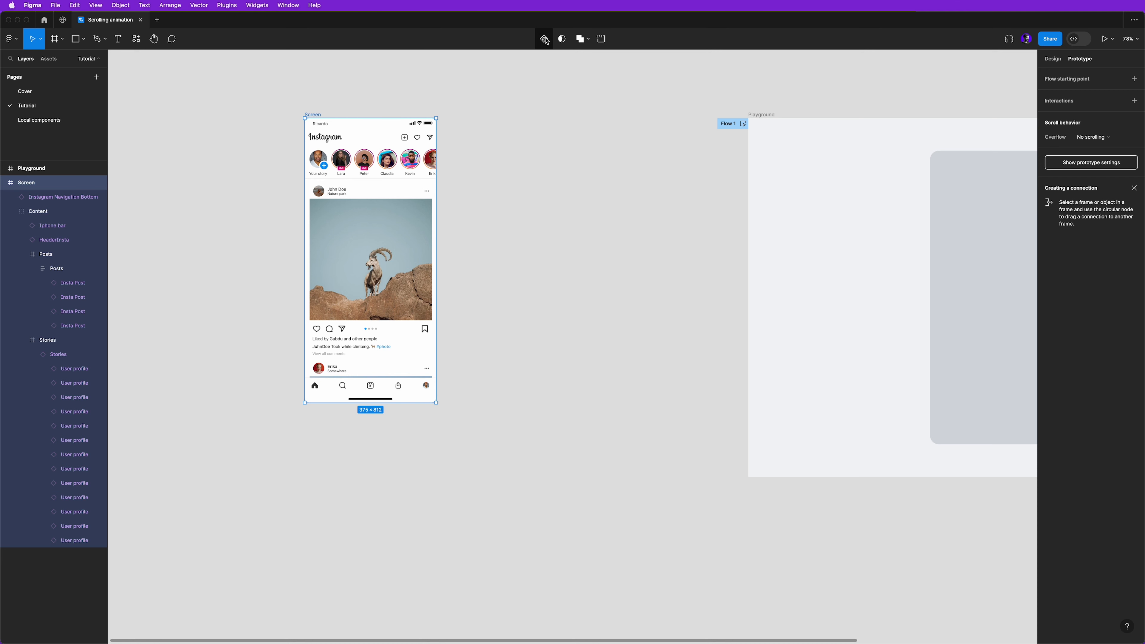
click(545, 39)
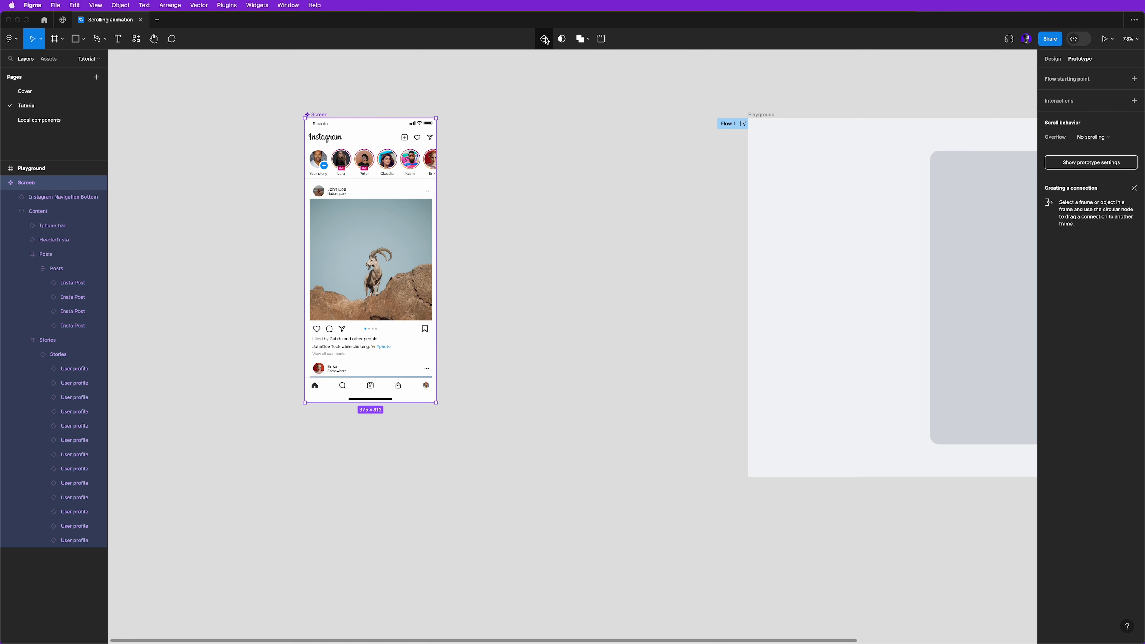
- Narrow the Stories frame to the screen width of 375 and set its overflow scroll behavior to Horizontal
click(414, 165)
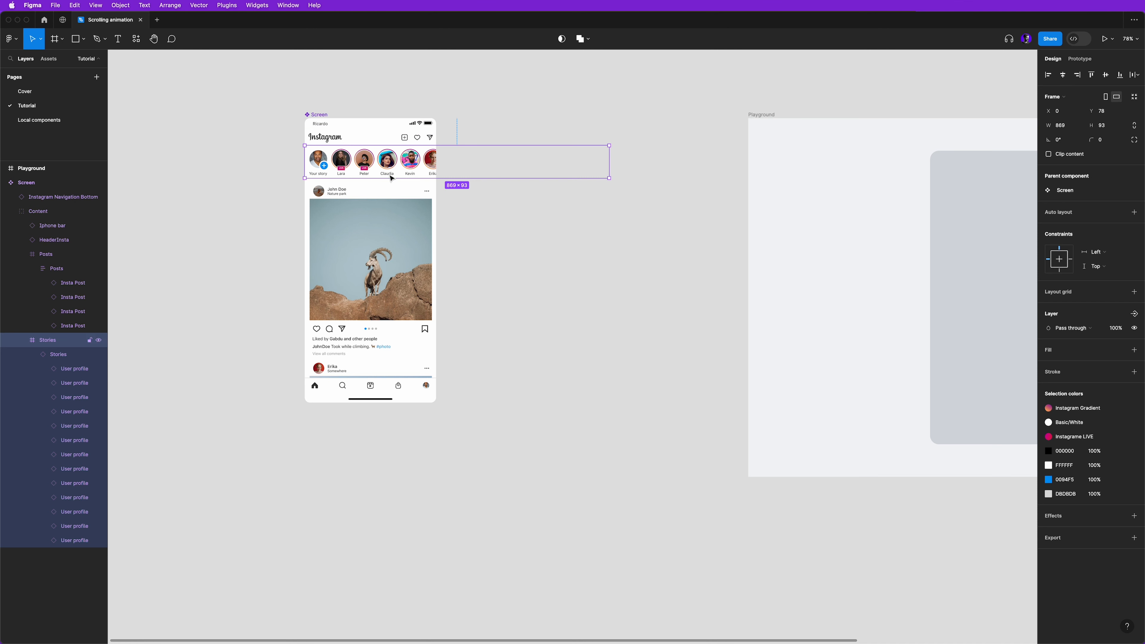
drag(609, 163, 436, 165)
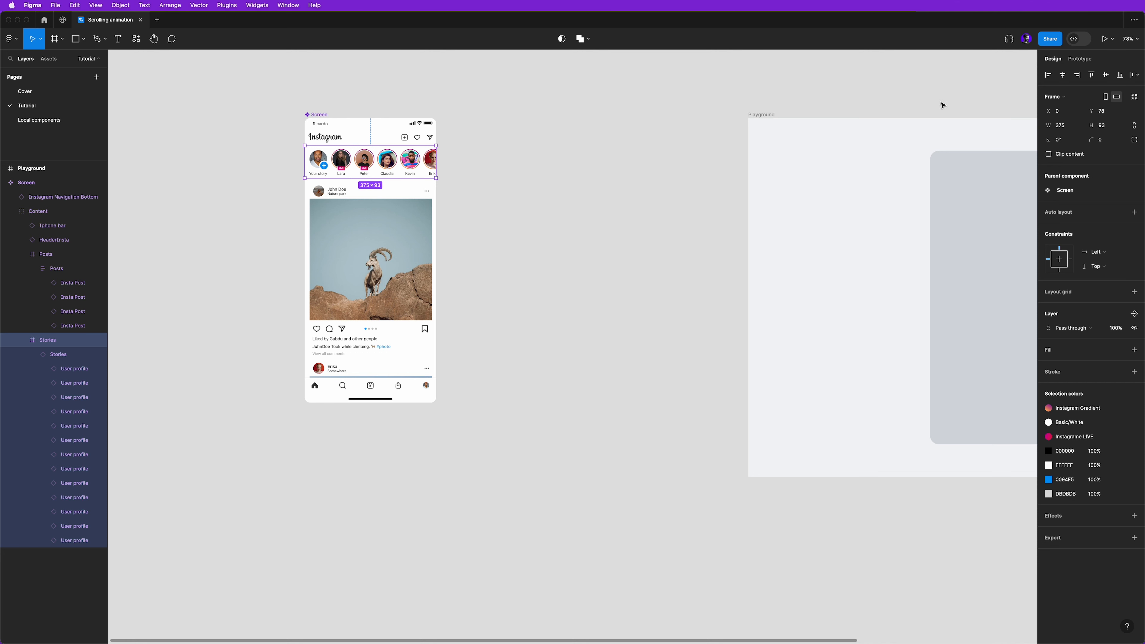
click(1087, 60)
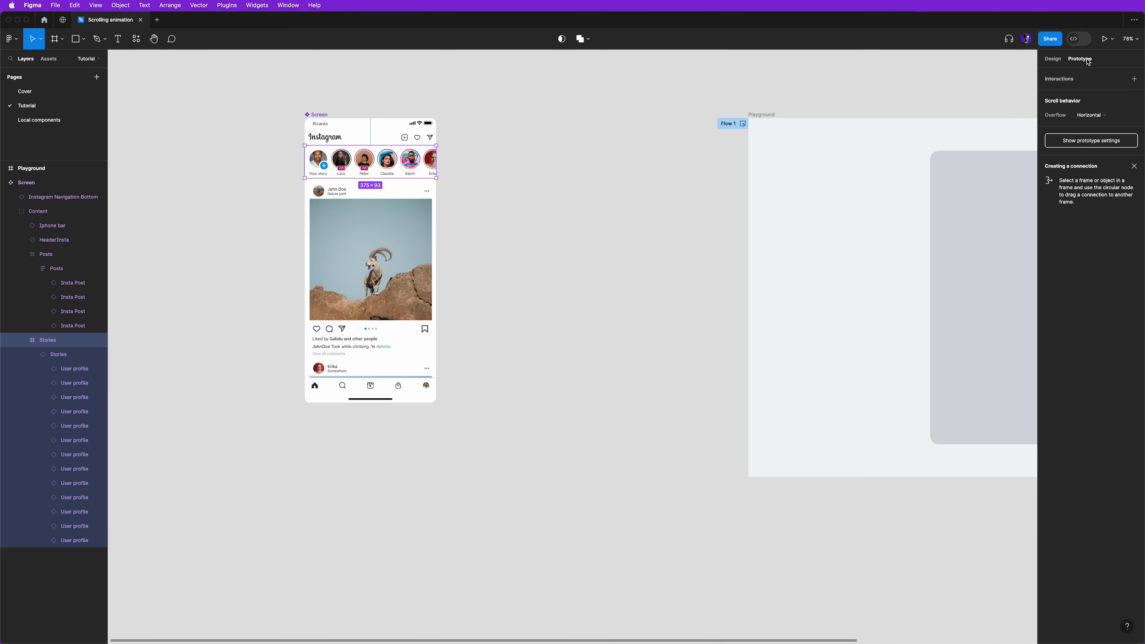
click(1093, 113)
click(1093, 104)
click(1097, 117)
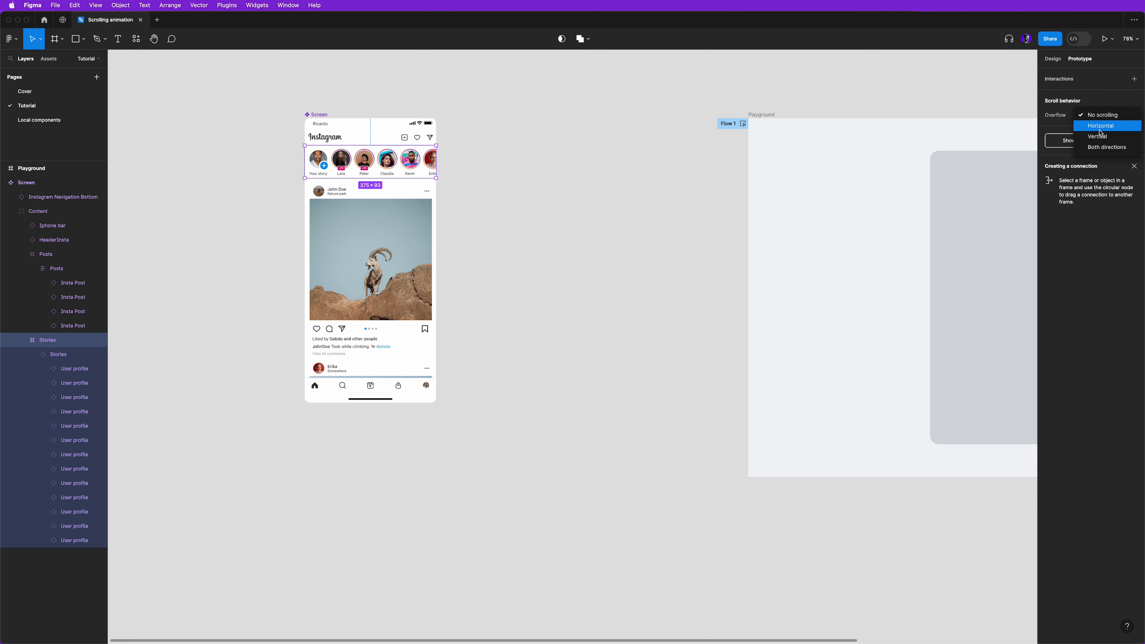
click(1100, 125)
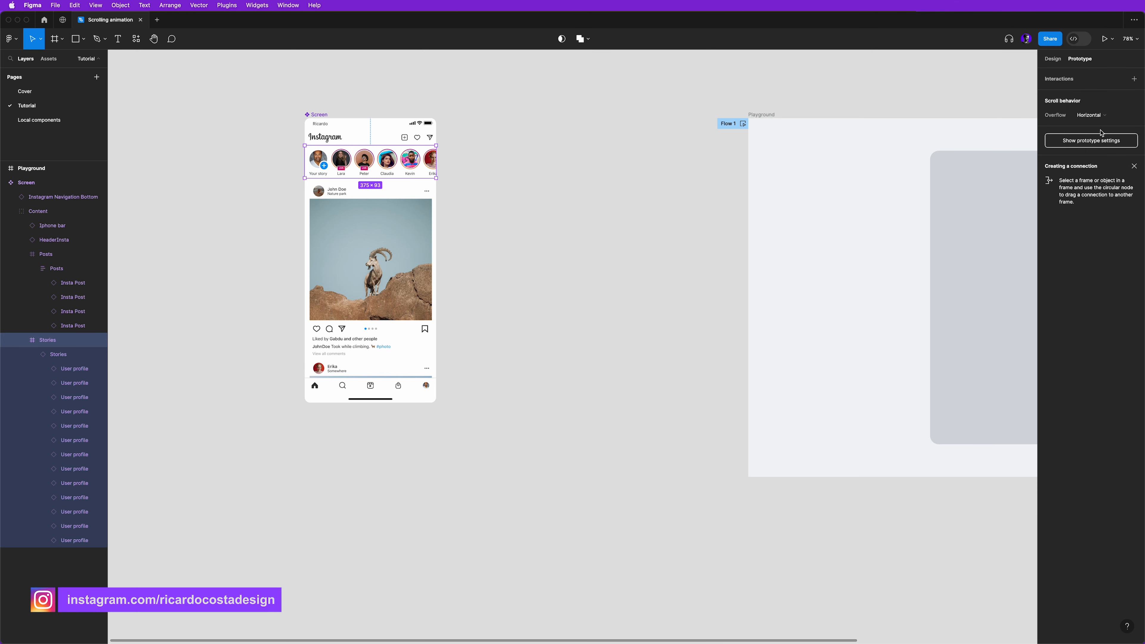
click(573, 212)
- Duplicate the Screen component and place the instance inside the phone background in the Playground frame
drag(652, 253, 506, 251)
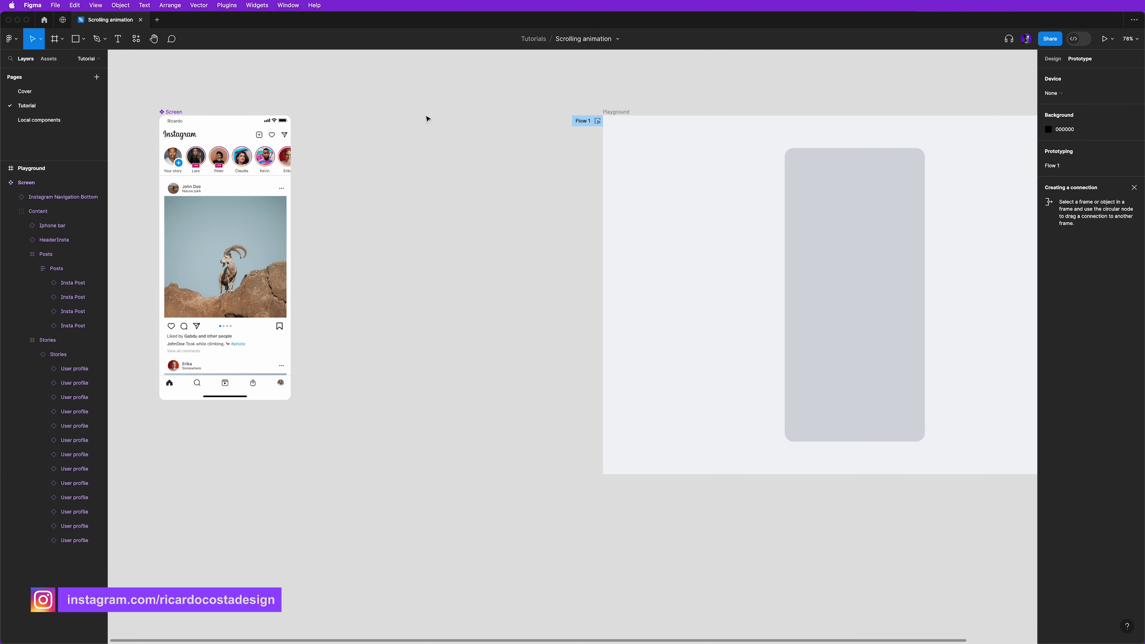
click(176, 114)
click(176, 114)
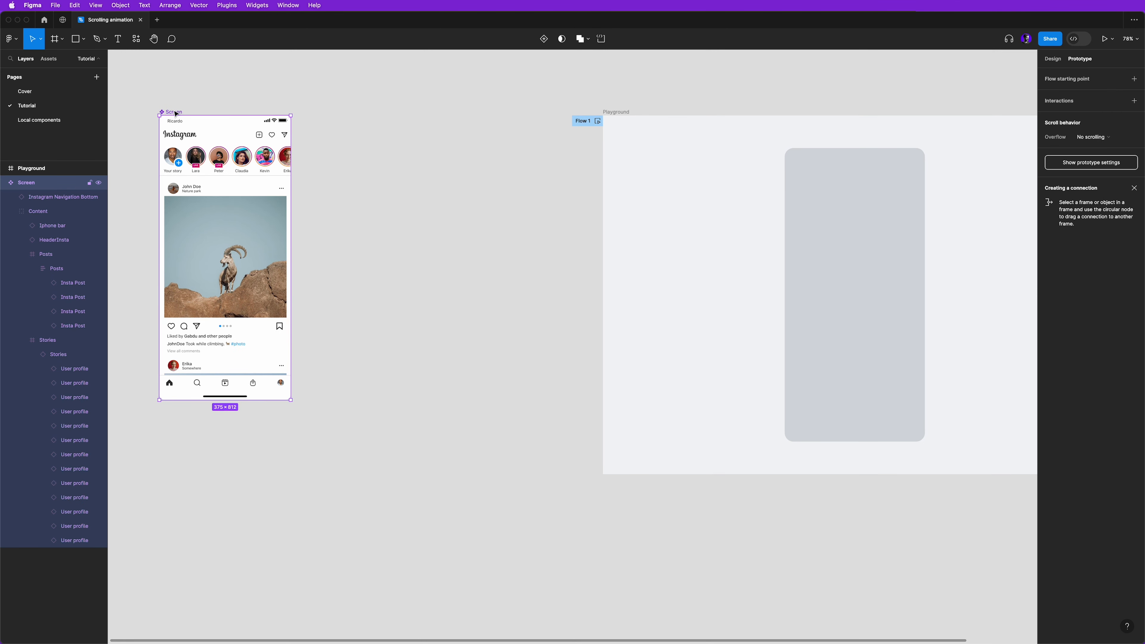
key(super+d)
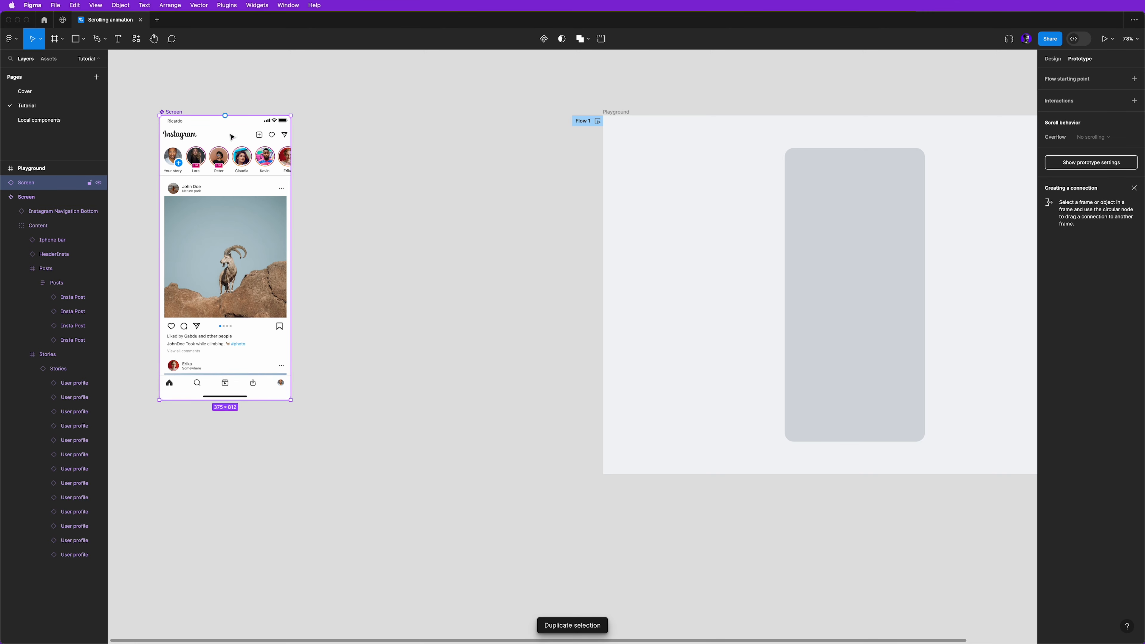
drag(235, 137, 860, 171)
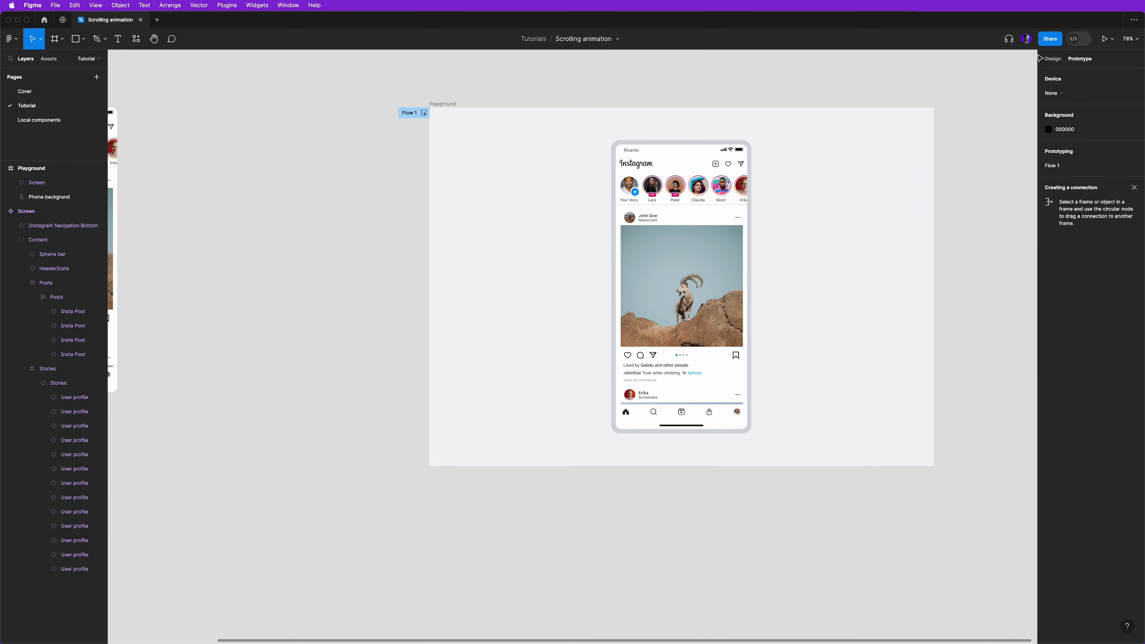
- Run the prototype preview and try scrolling the stories row horizontally
click(1105, 38)
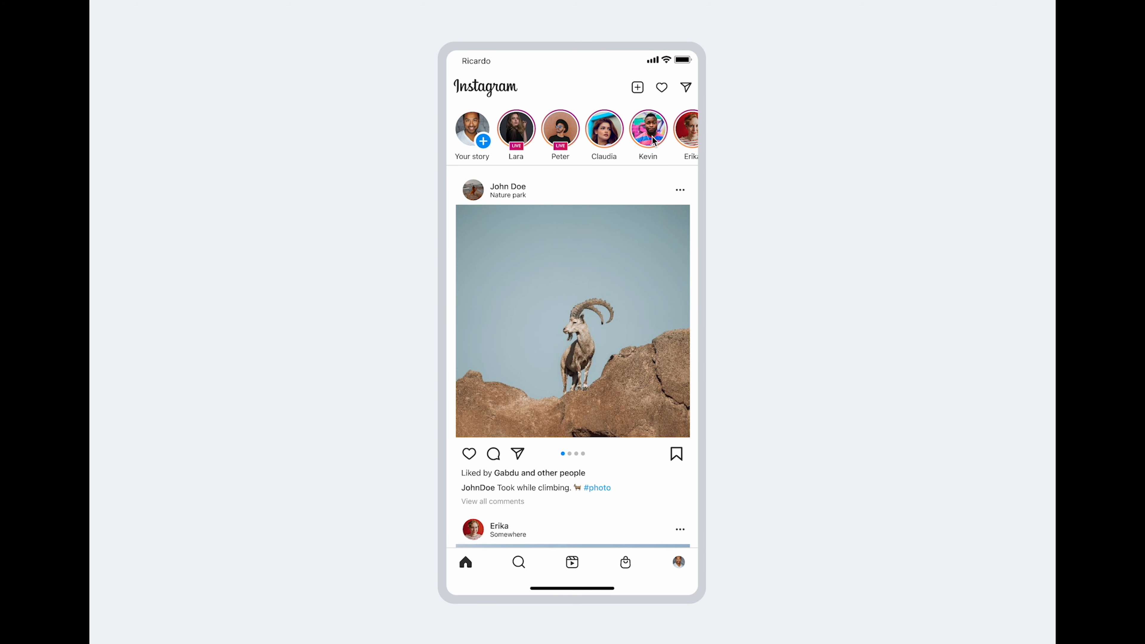
mouse_move(653, 139)
mouse_down()
mouse_move(499, 143)
mouse_move(654, 144)
mouse_move(554, 144)
mouse_move(673, 134)
mouse_up()
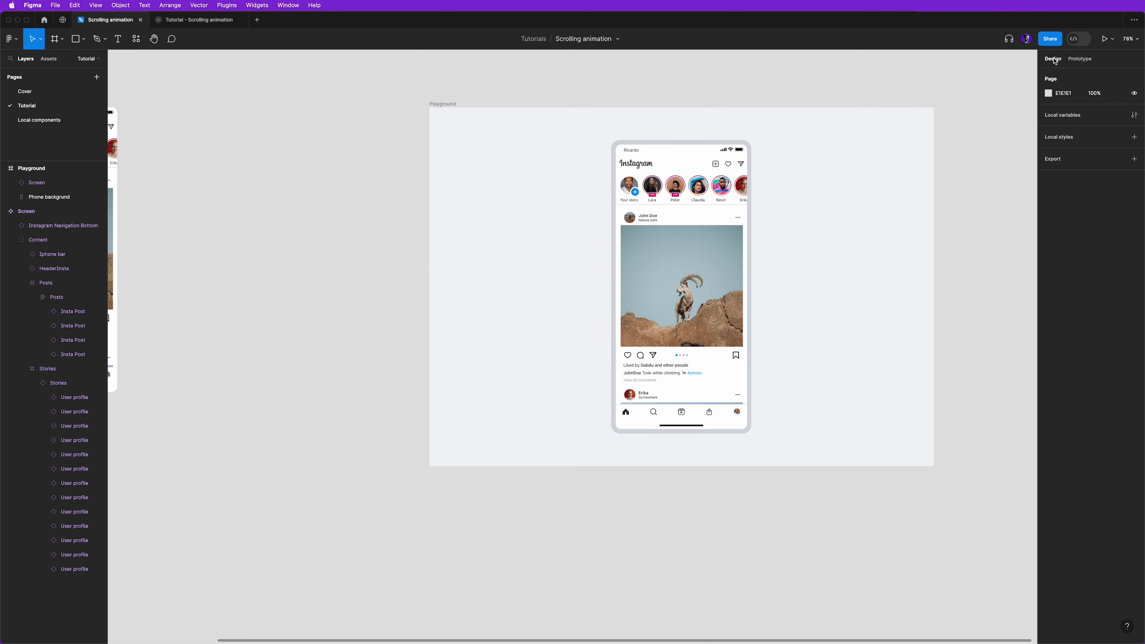
- Shorten the Posts frame in the Screen component to a height of 551, ending at the top edge of the navigation bar
scroll(277, 363, left, 10)
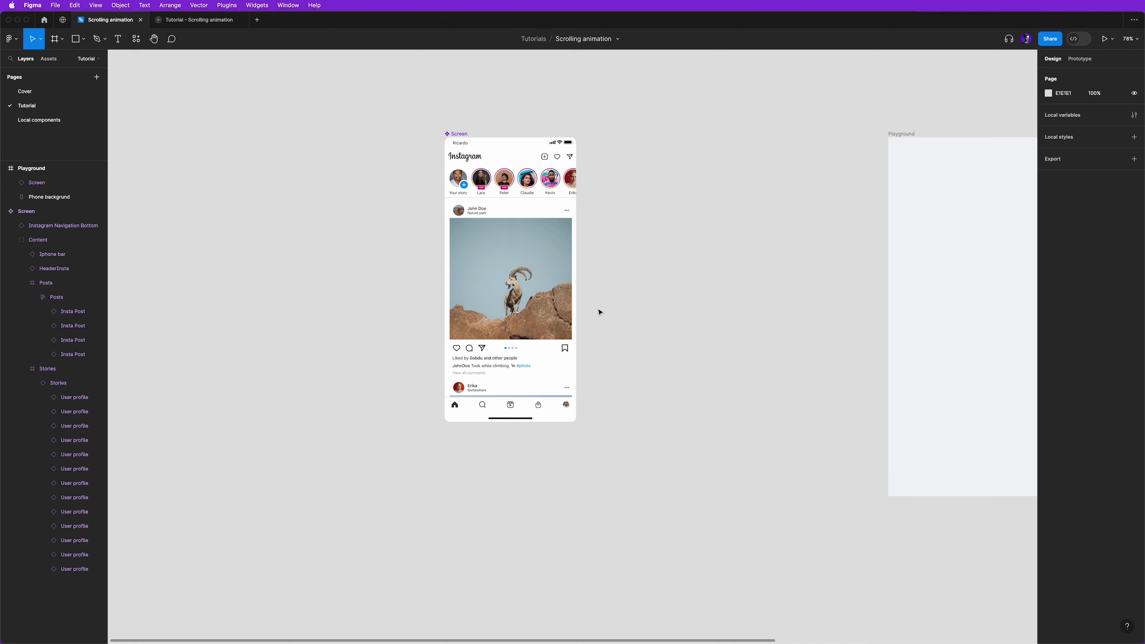
click(509, 278)
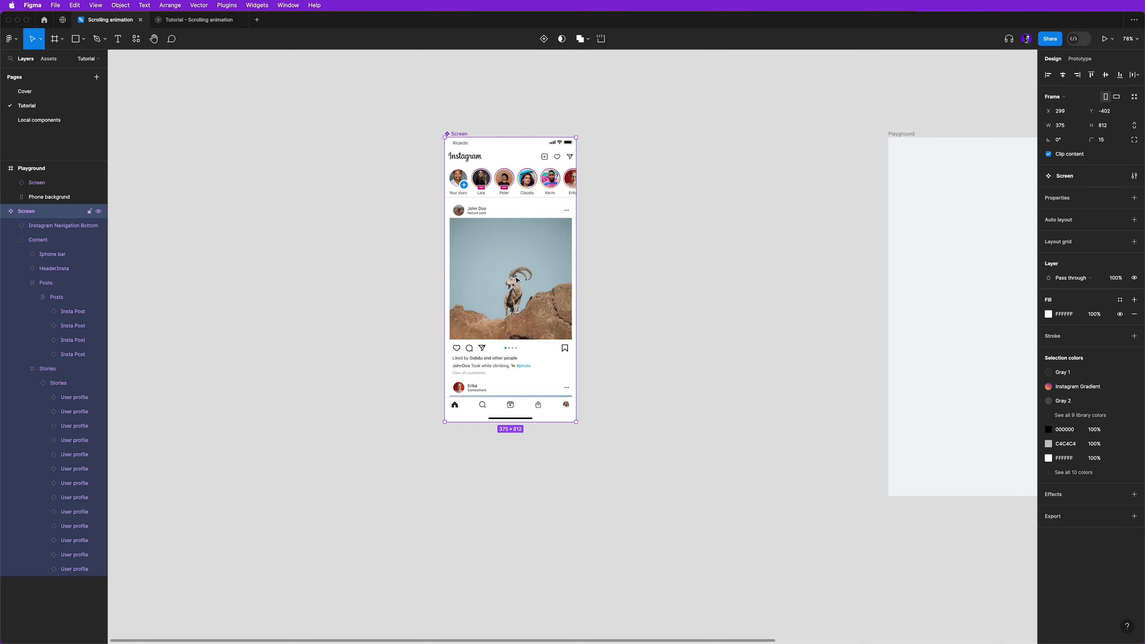
double_click(517, 280)
double_click(479, 216)
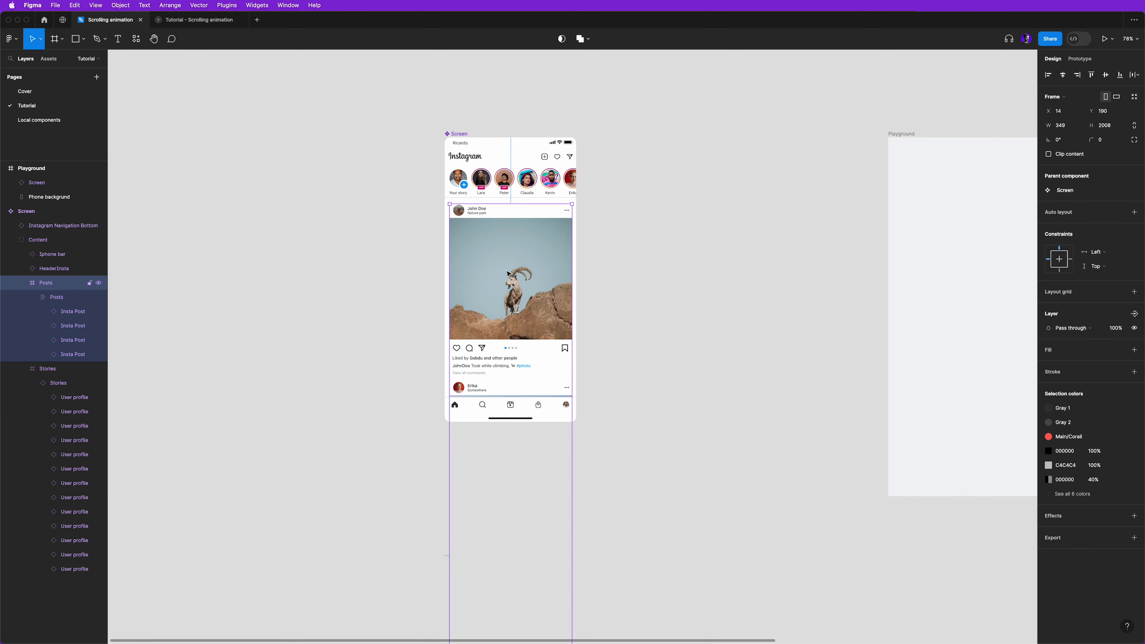
scroll(508, 272, down, 10)
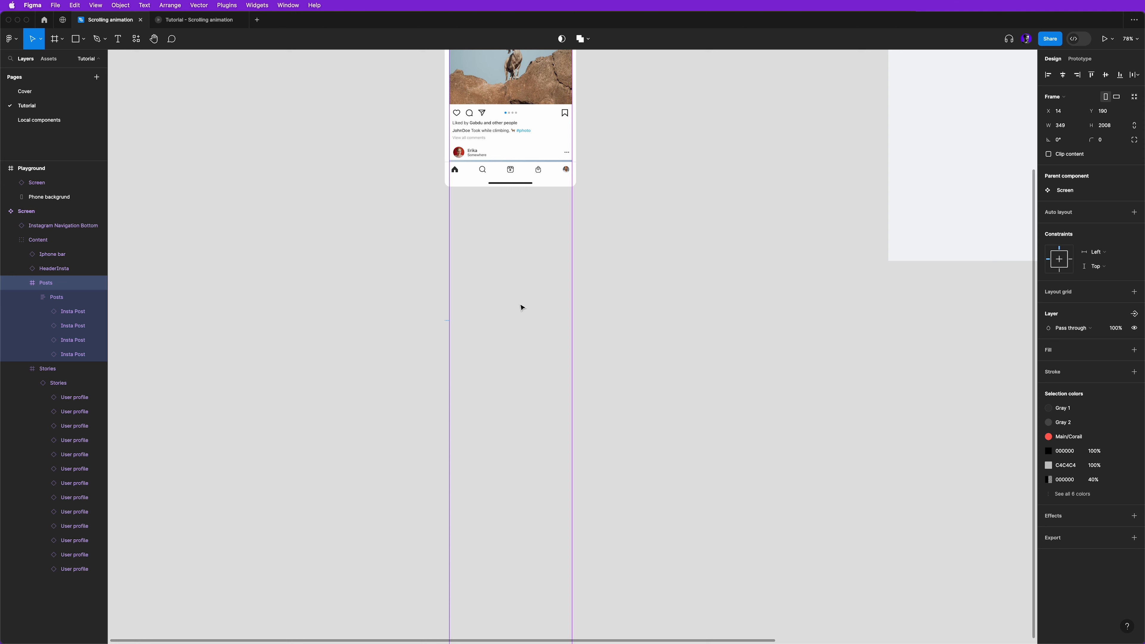
scroll(521, 308, down, 3)
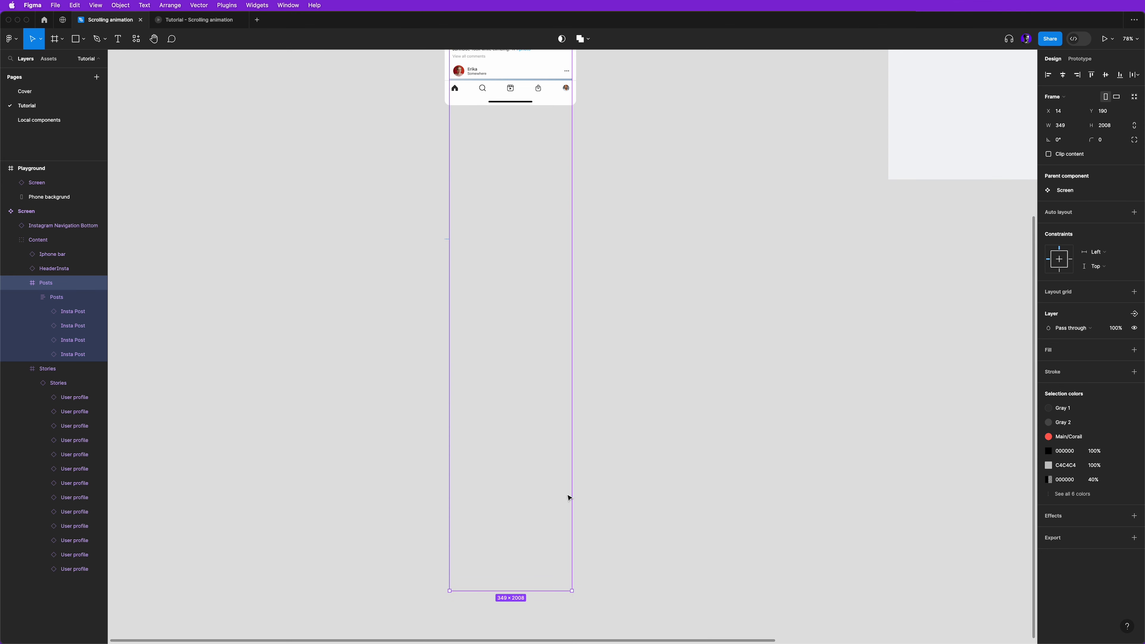
drag(547, 591, 563, 82)
scroll(535, 82, up, 5)
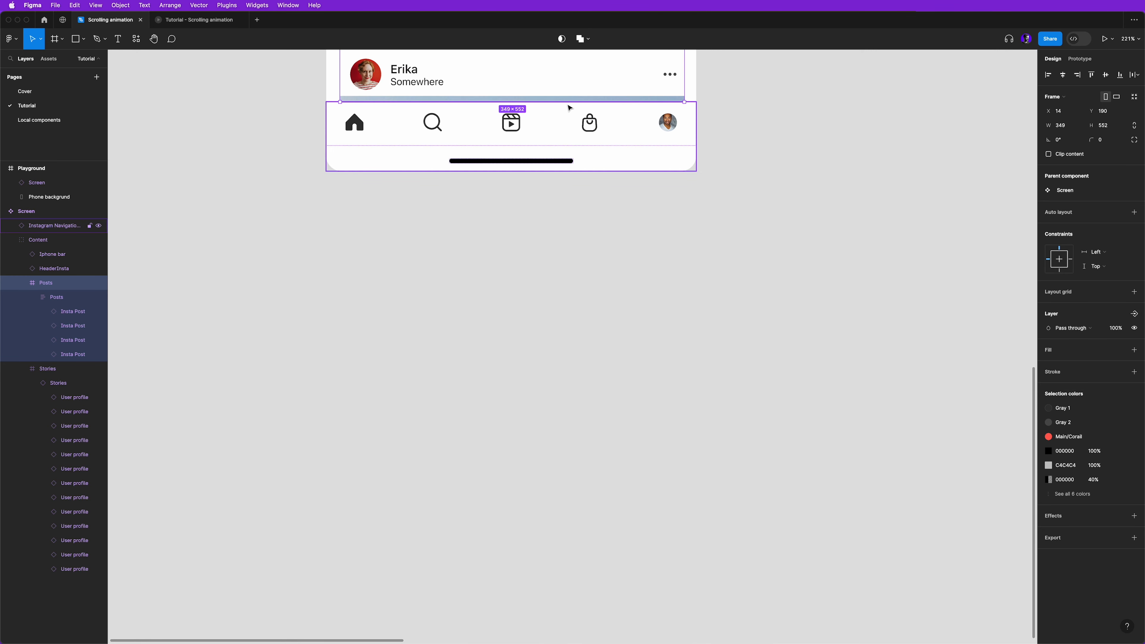
scroll(567, 108, up, 3)
drag(570, 103, 573, 100)
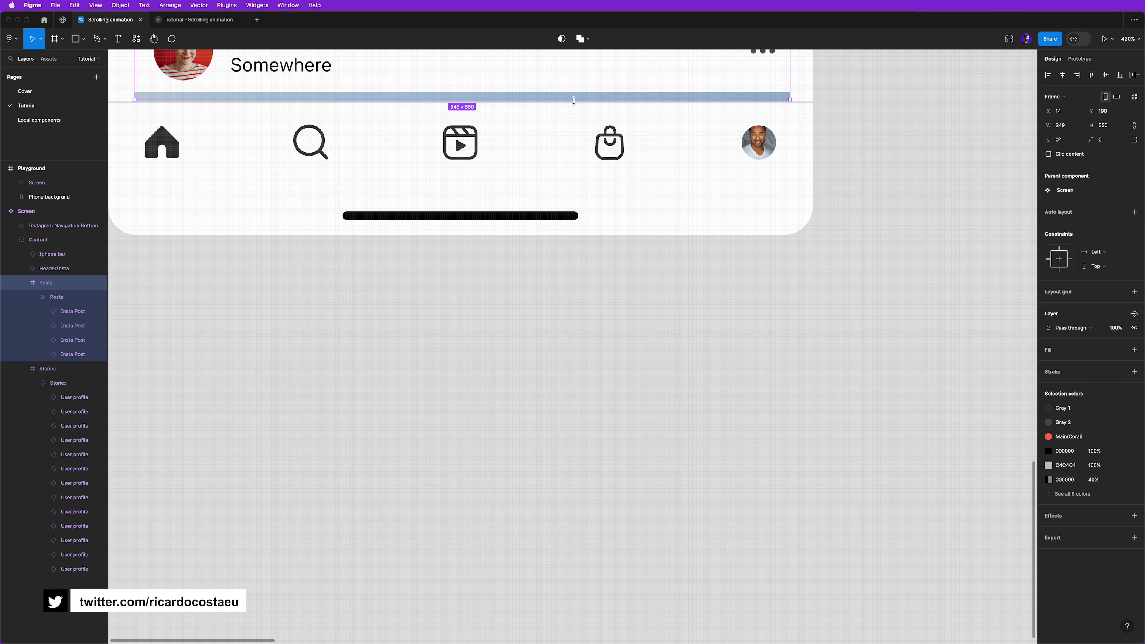
scroll(572, 101, down, 6)
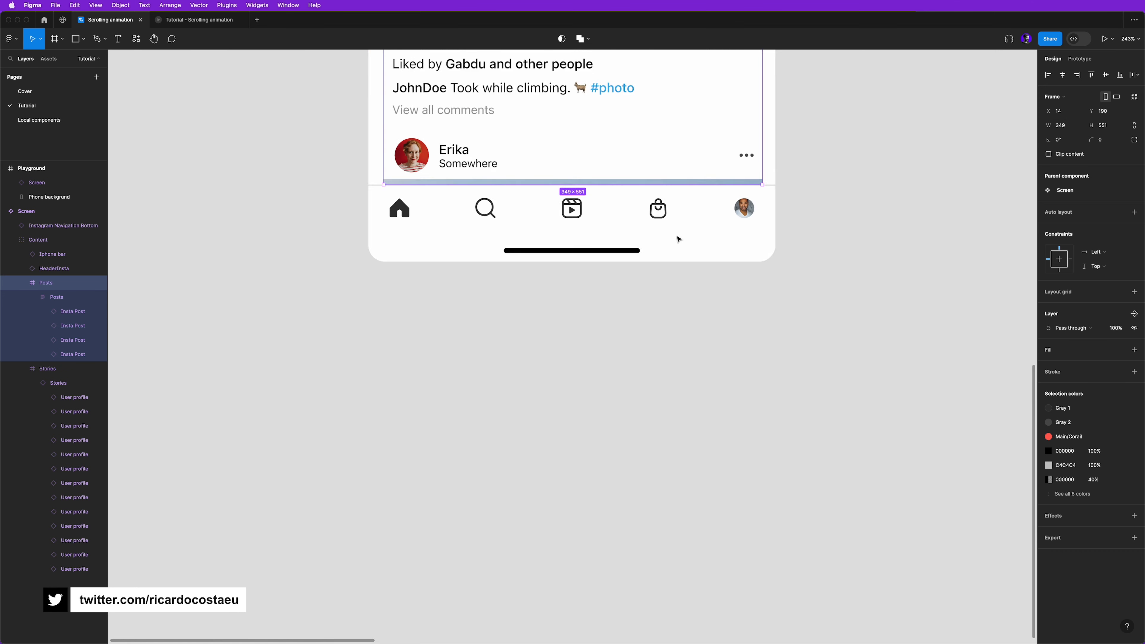
- Set the Posts frame's overflow scroll behavior to Vertical
click(1080, 59)
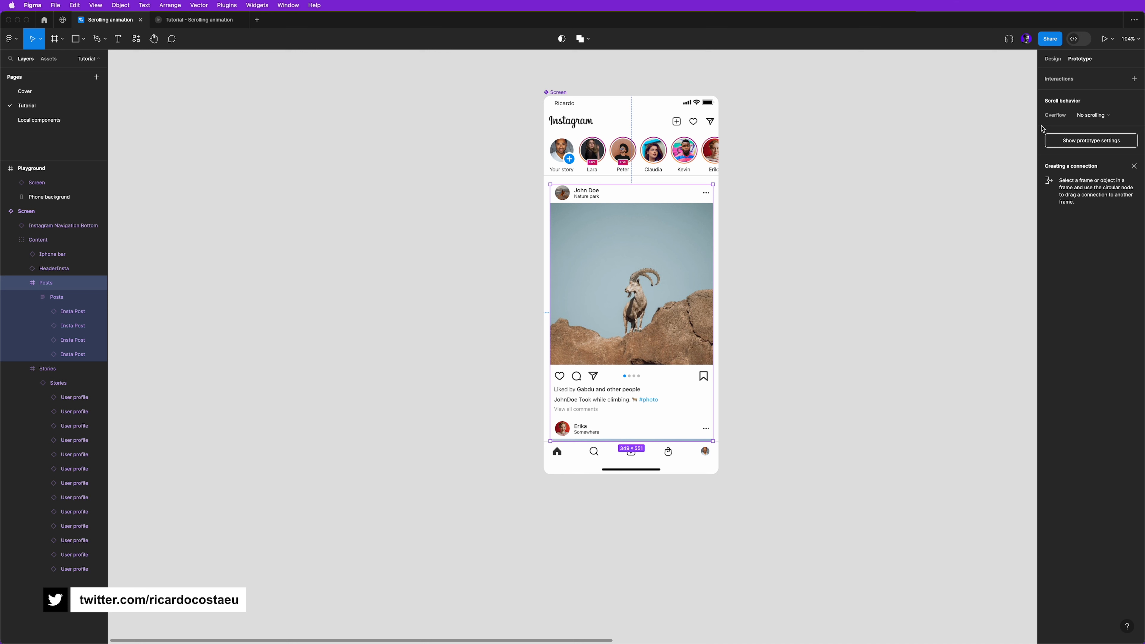
click(1094, 116)
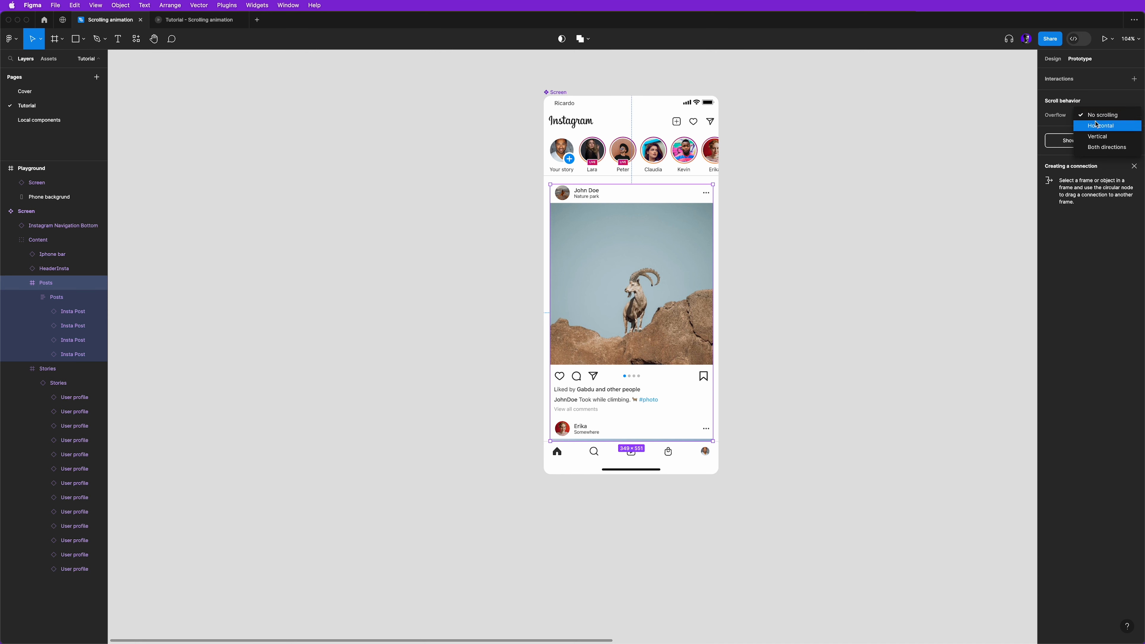
click(1099, 137)
click(781, 220)
- Return to the prototype preview and scroll down through the posts feed to test the vertical scrolling
drag(783, 277, 644, 294)
drag(906, 292, 393, 296)
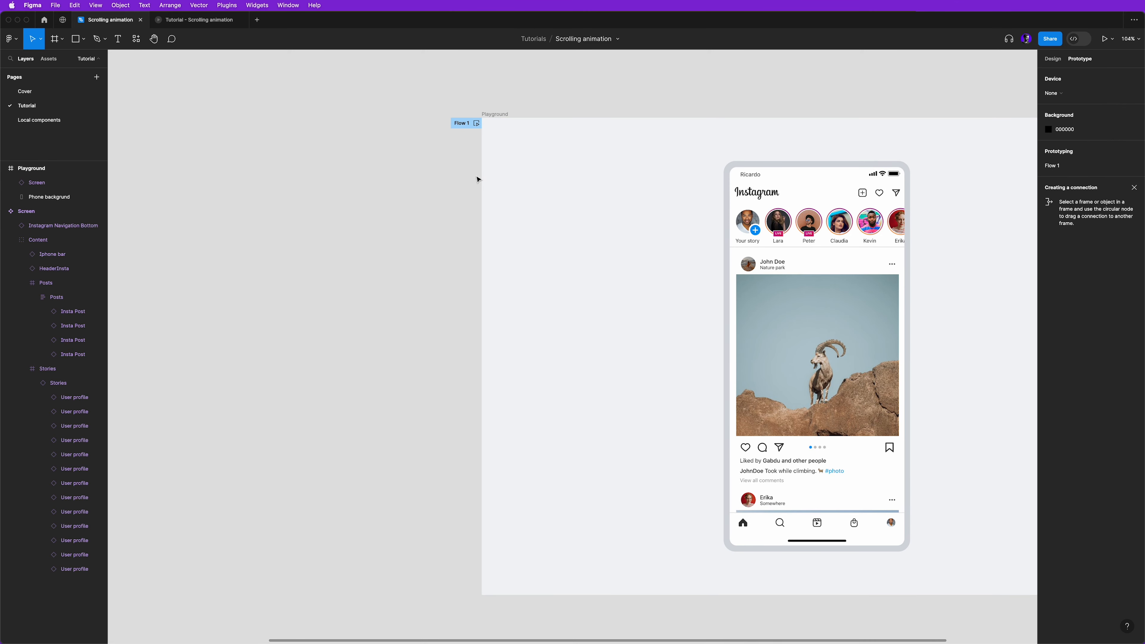
drag(519, 293, 996, 319)
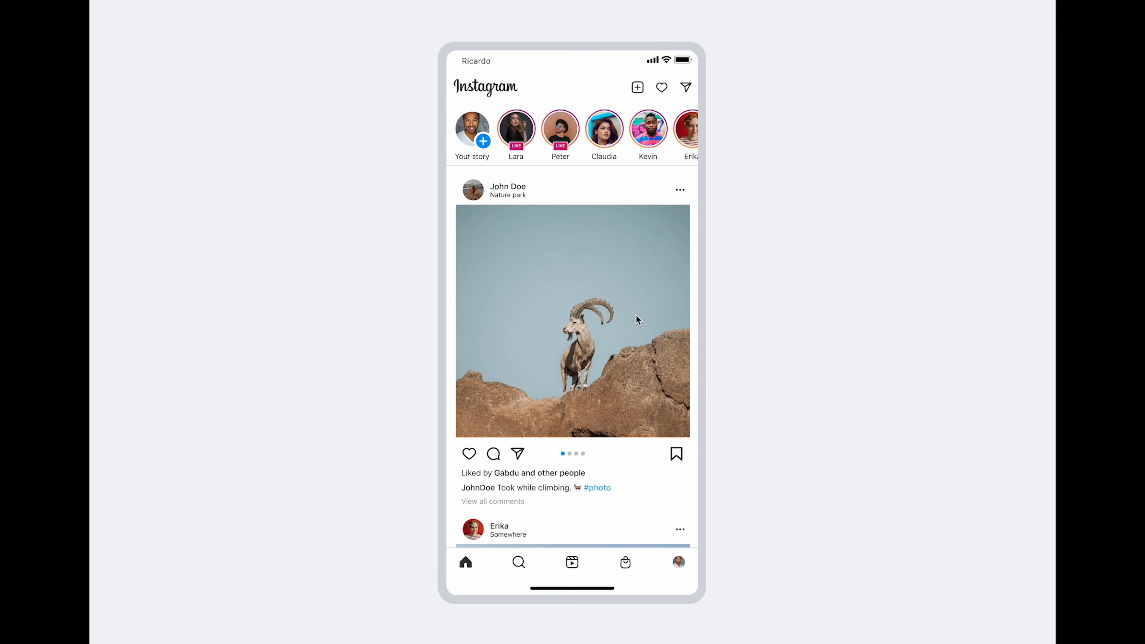
scroll(636, 314, down, 5)
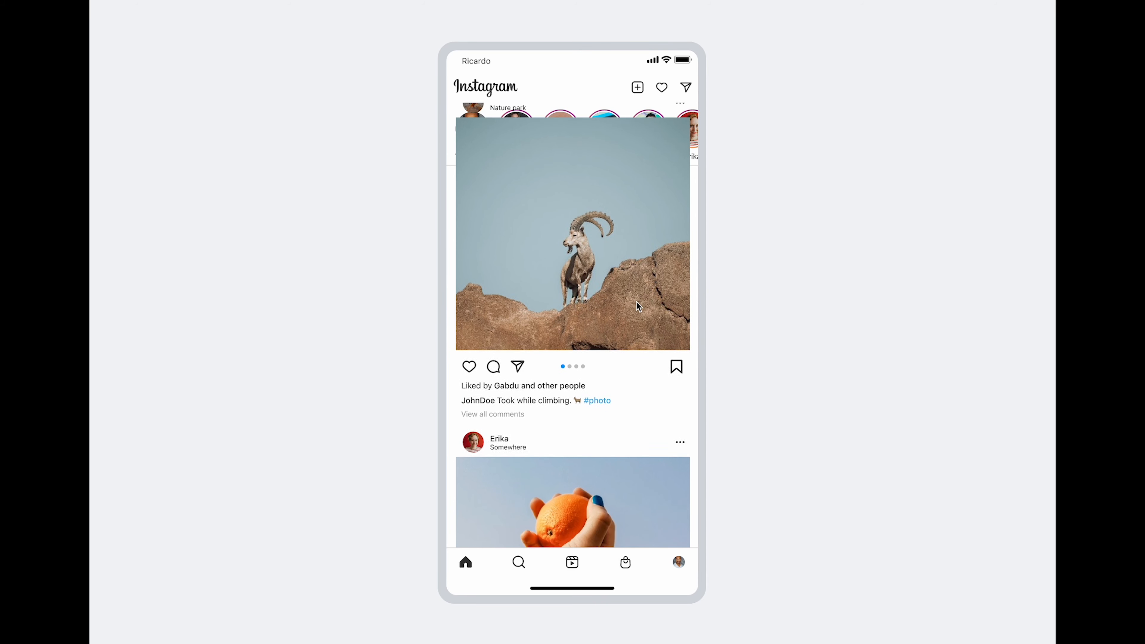
scroll(634, 301, down, 5)
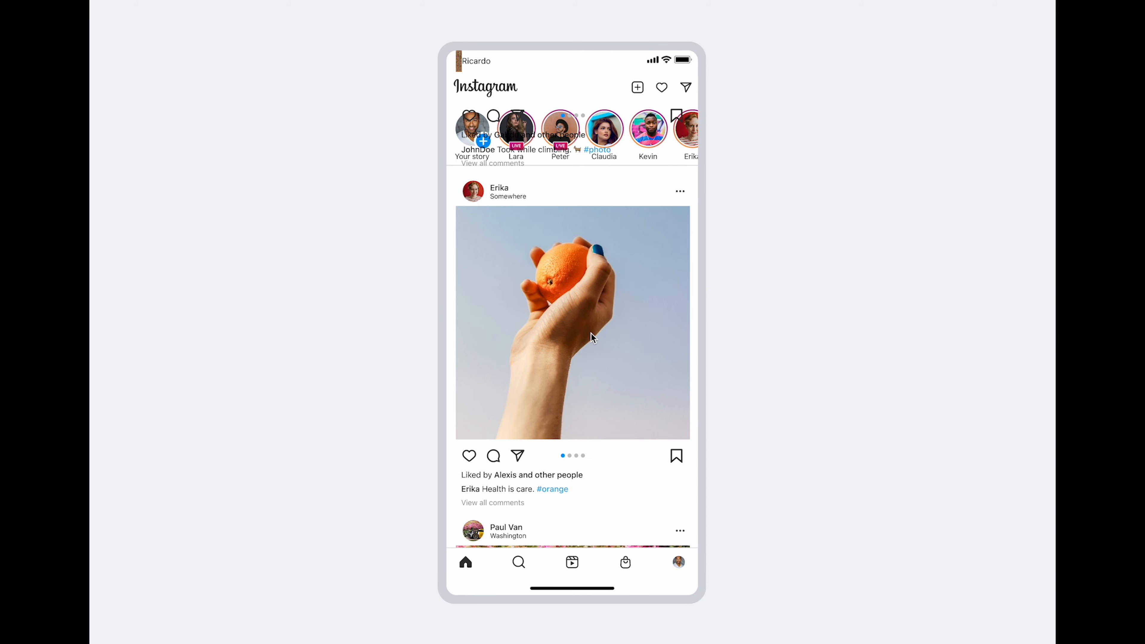
- Scroll the posts feed down and back up repeatedly in the preview to examine how the posts overlap the stories row
scroll(591, 334, down, 4)
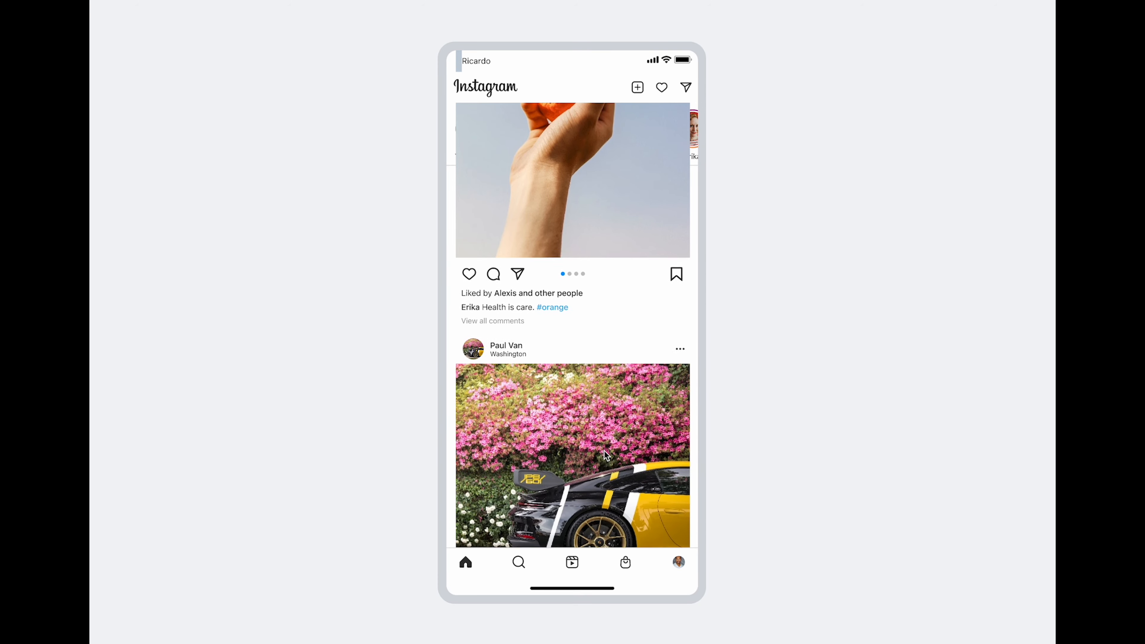
scroll(605, 452, down, 5)
scroll(617, 254, up, 5)
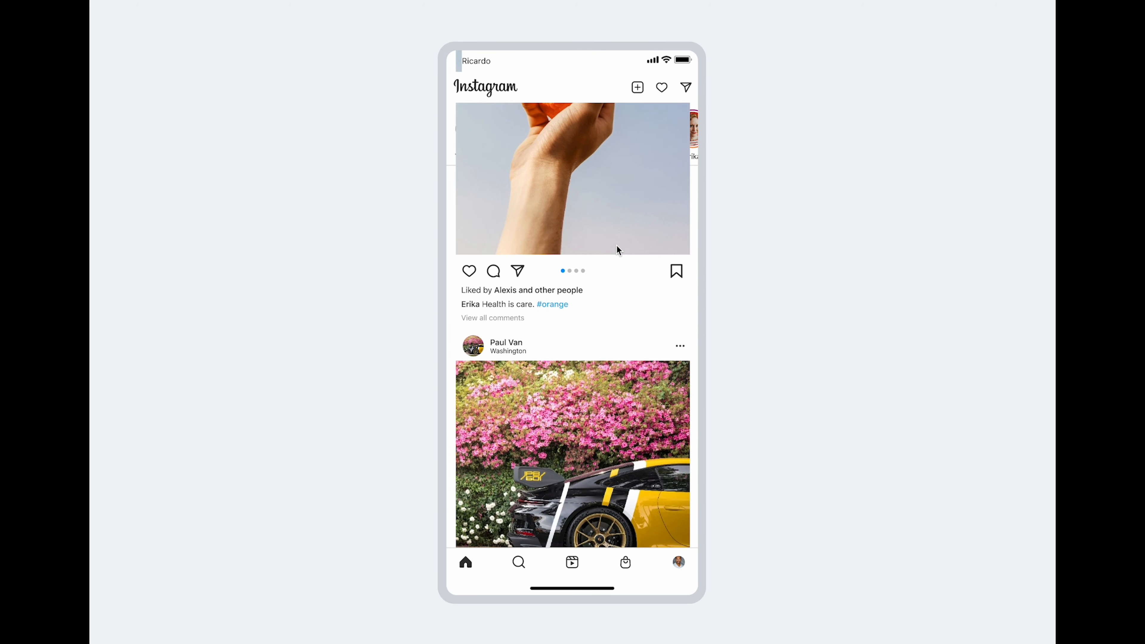
scroll(617, 251, up, 5)
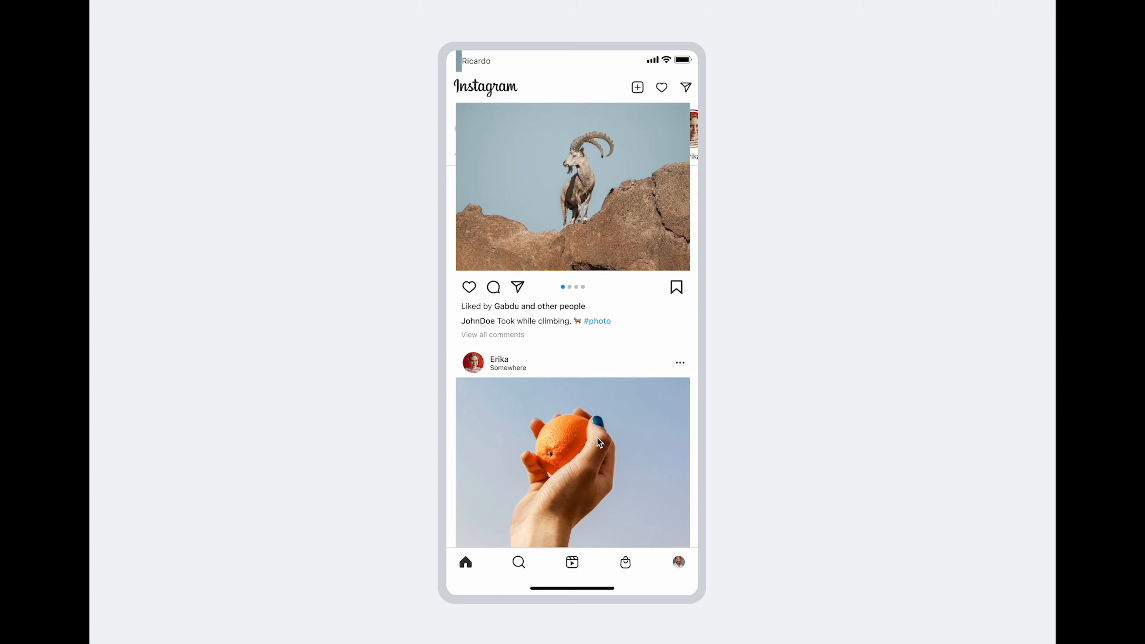
scroll(600, 441, up, 5)
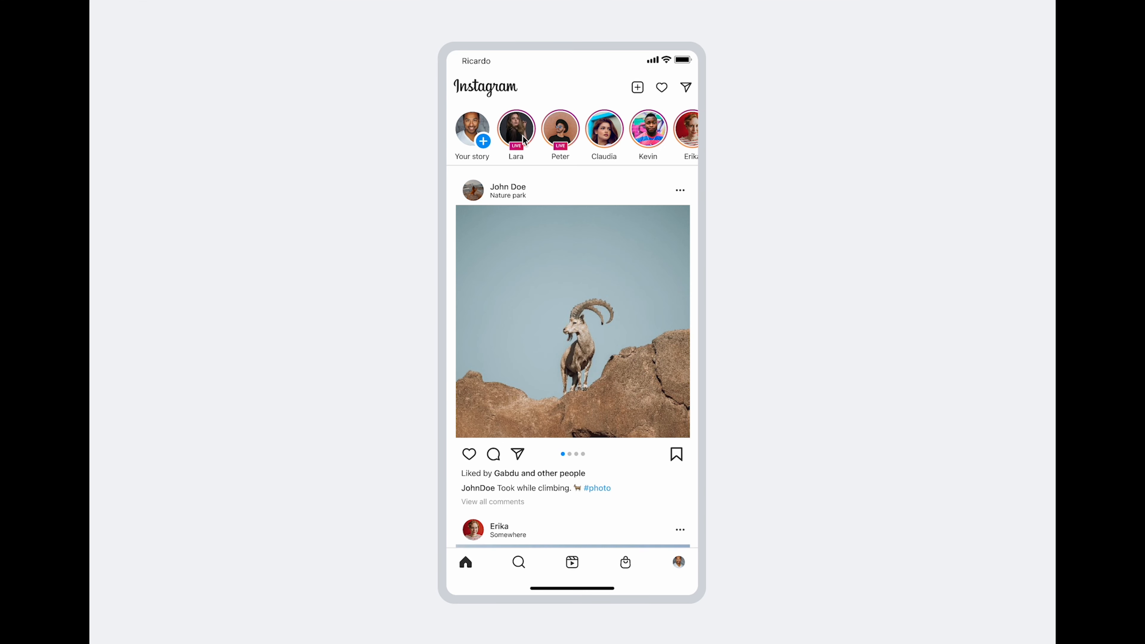
scroll(607, 226, down, 3)
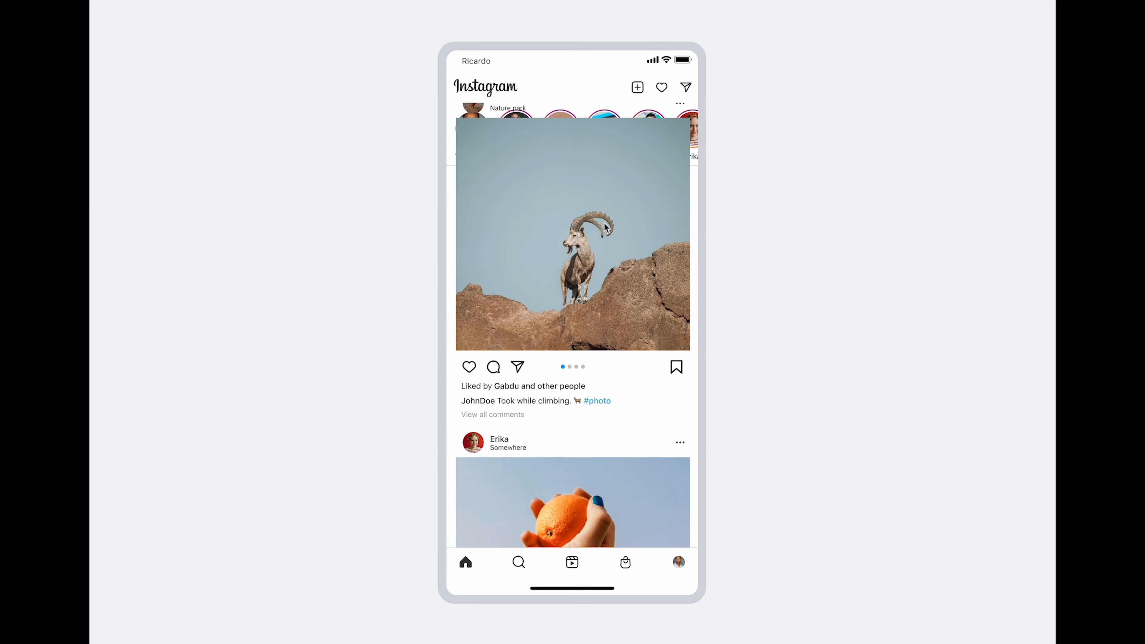
scroll(605, 227, up, 3)
scroll(618, 316, down, 5)
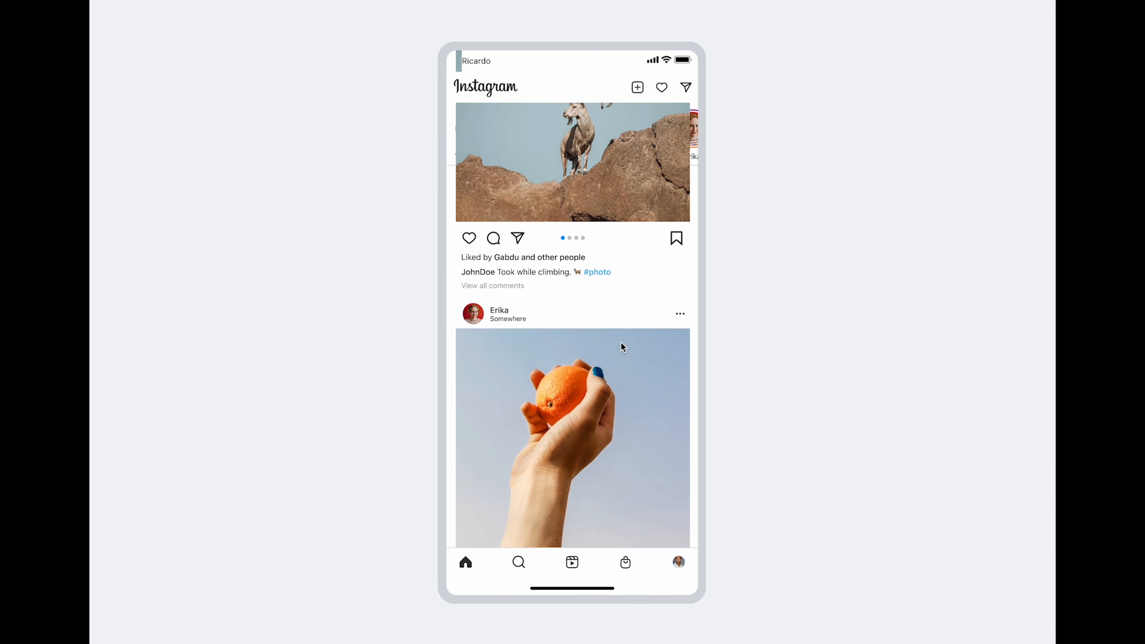
scroll(618, 450, down, 5)
scroll(621, 350, up, 3)
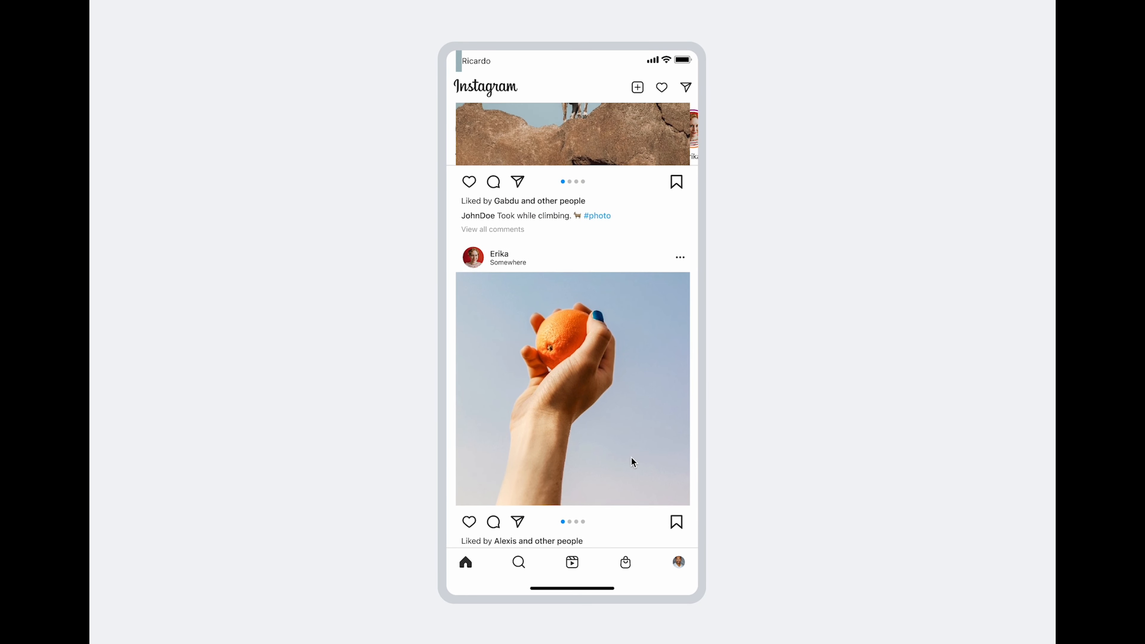
scroll(631, 457, up, 5)
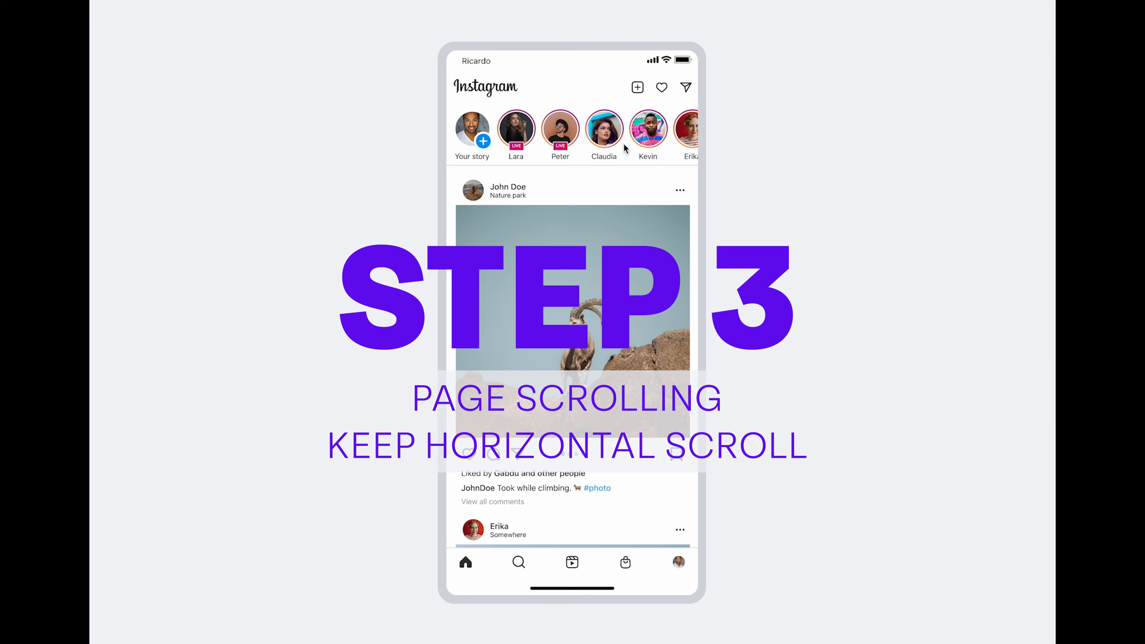
mouse_move(641, 133)
mouse_down()
mouse_move(546, 138)
mouse_move(661, 142)
mouse_up()
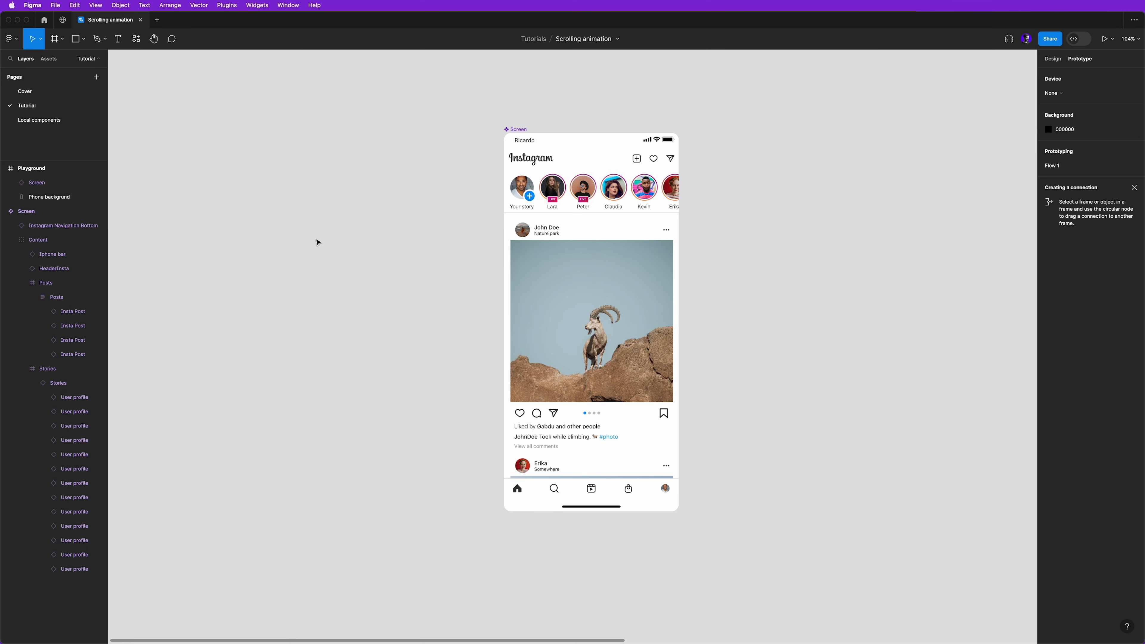
- Set the overflow scroll behavior of the main Screen component to Vertical
mouse_move(295, 345)
mouse_down()
mouse_move(506, 343)
mouse_move(313, 334)
mouse_up()
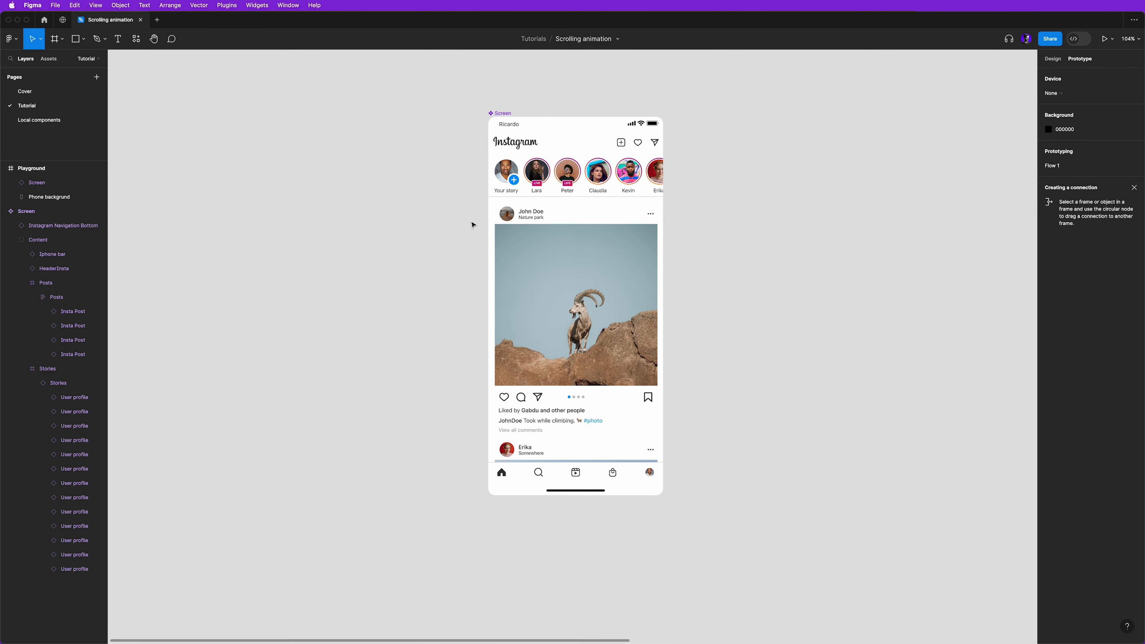
click(498, 160)
click(522, 148)
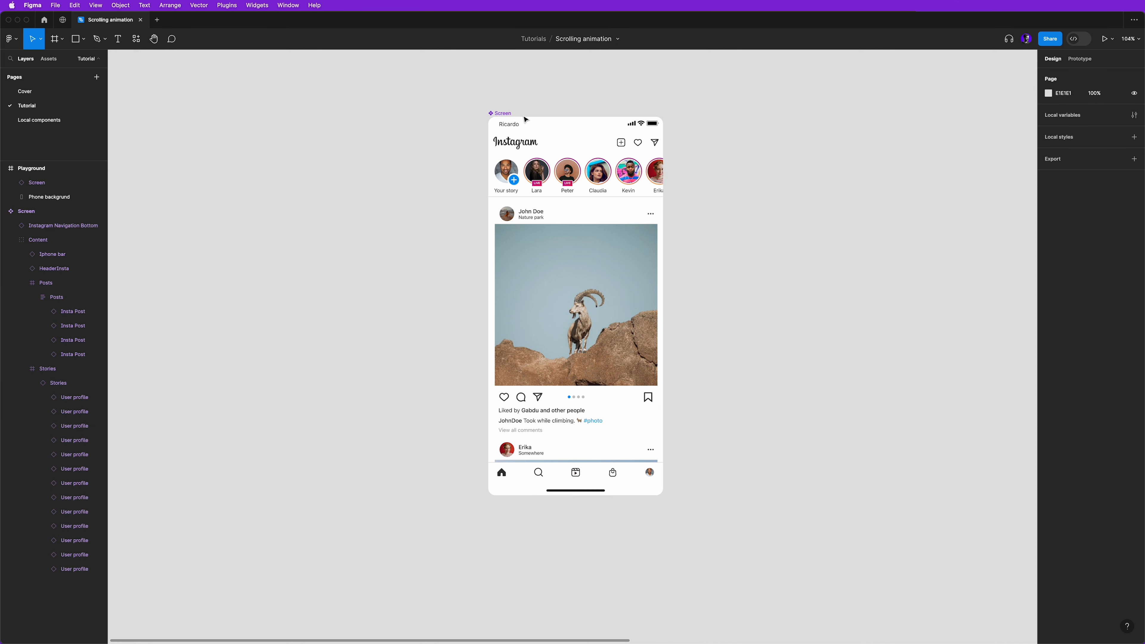
click(506, 117)
click(1088, 60)
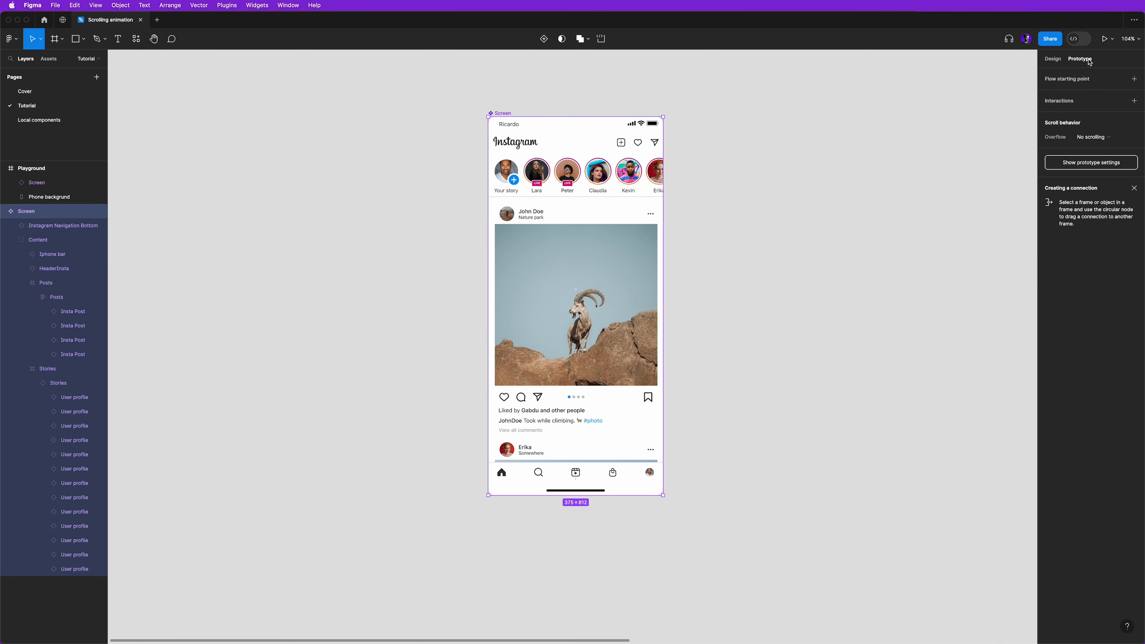
click(1093, 137)
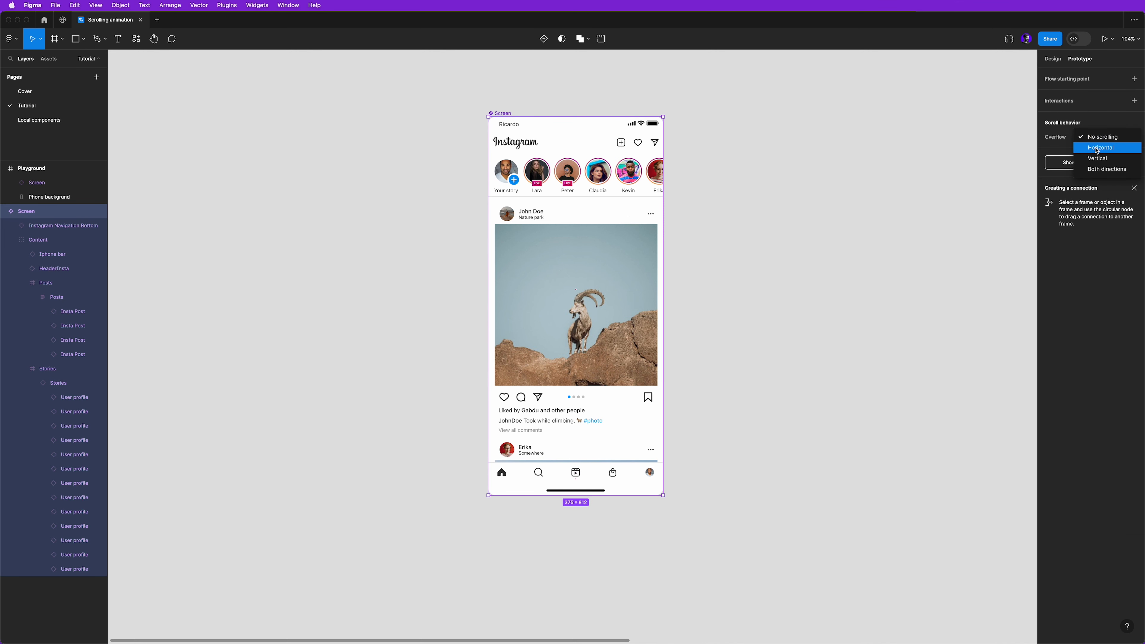
click(1099, 159)
click(830, 249)
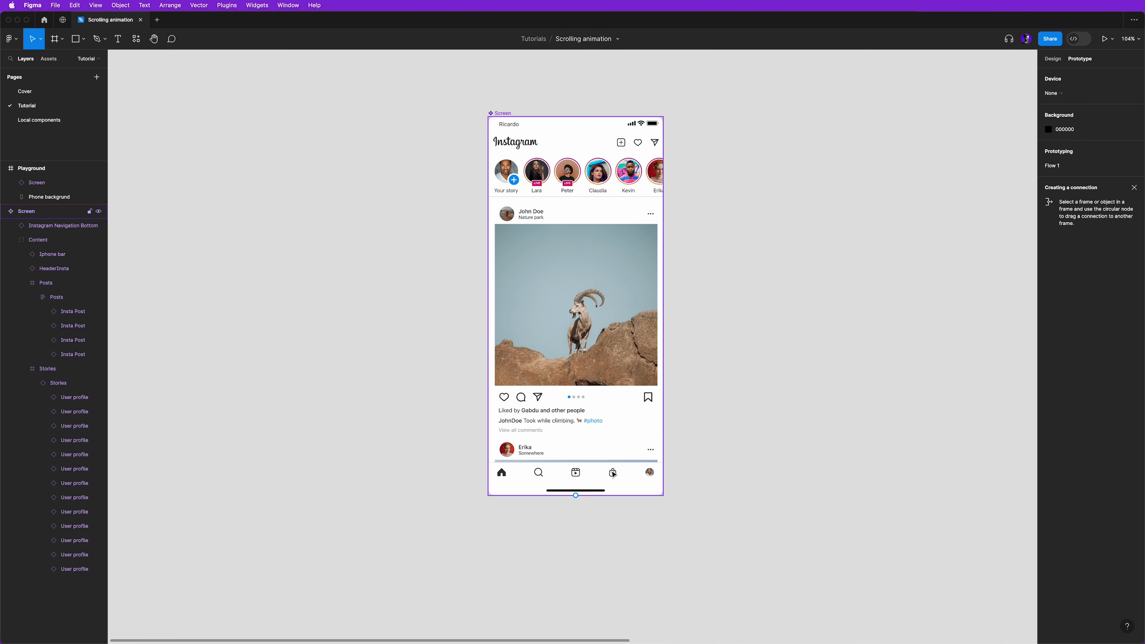
- Set the scroll position of the Instagram Navigation Bottom bar in the Screen component to Fixed (stay in place)
click(614, 474)
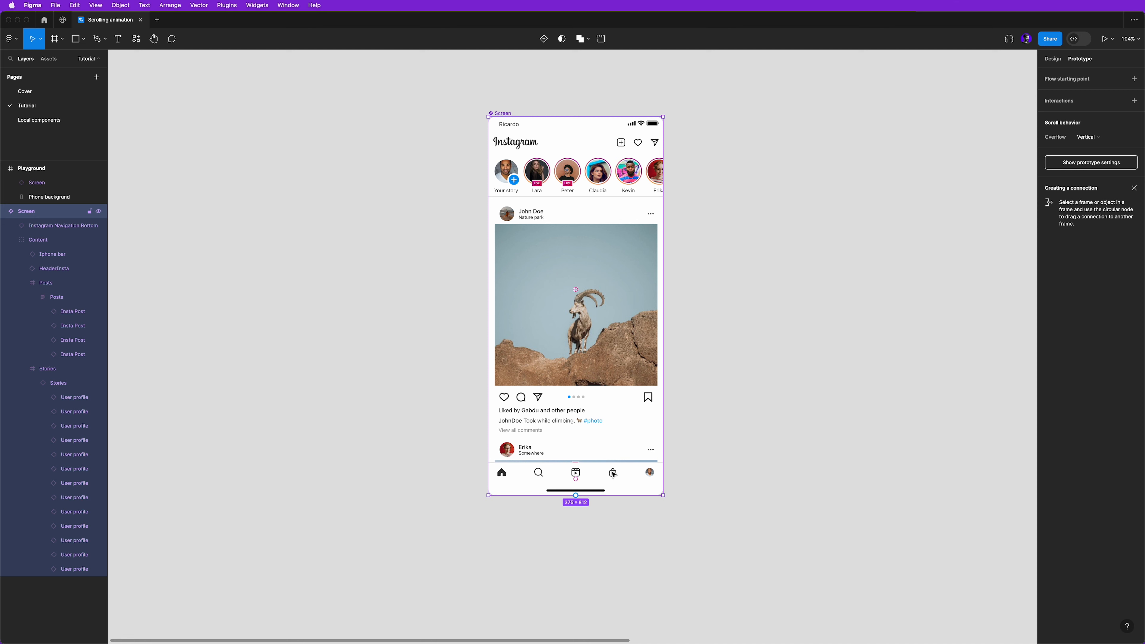
click(640, 484)
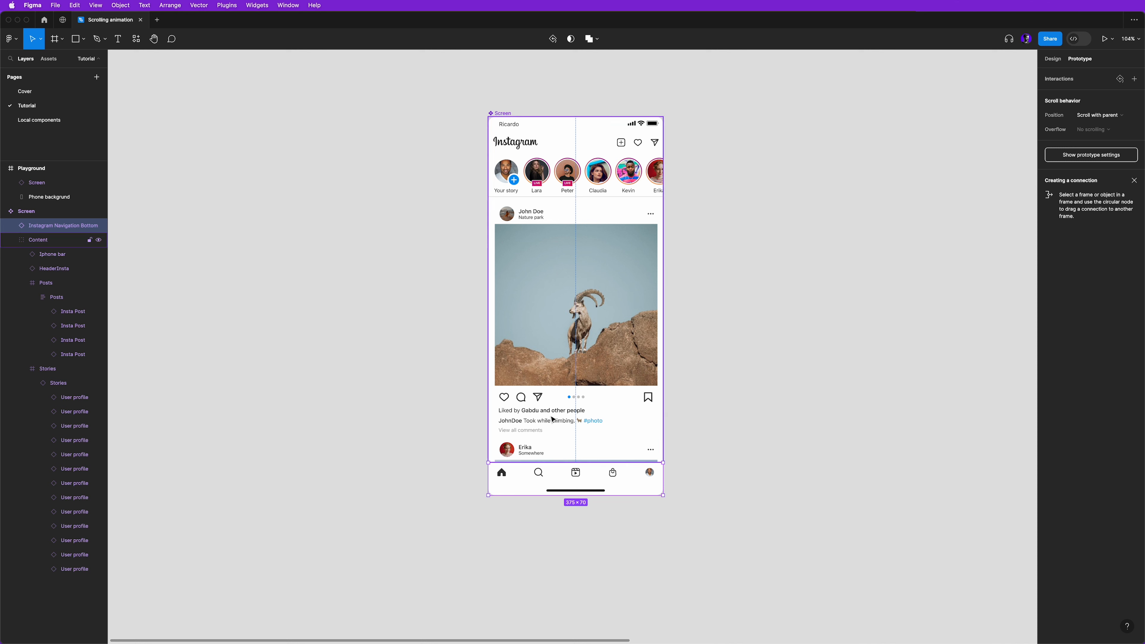
click(1099, 115)
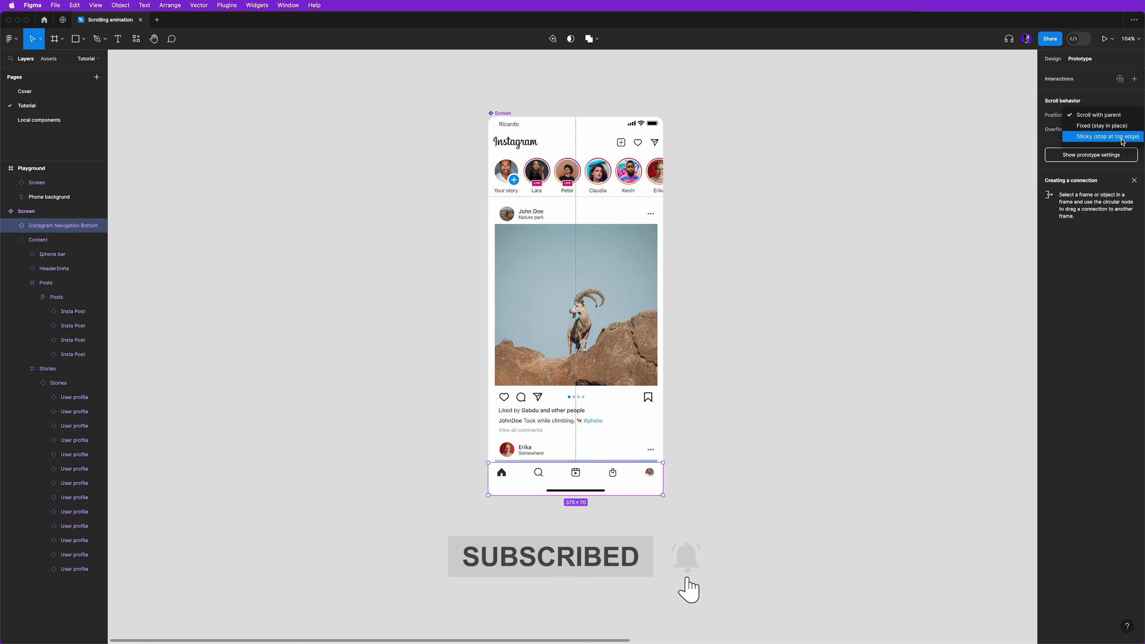
click(1105, 126)
click(683, 266)
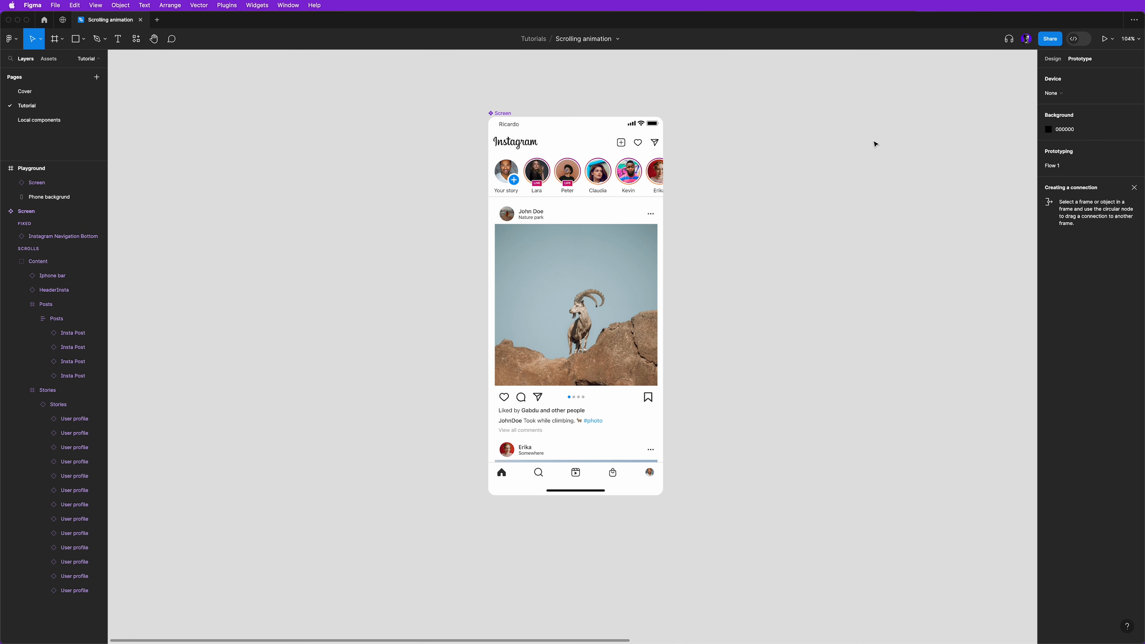
- Run the prototype preview and scroll the whole page down and back to its beginning to test the page scrolling
click(1106, 40)
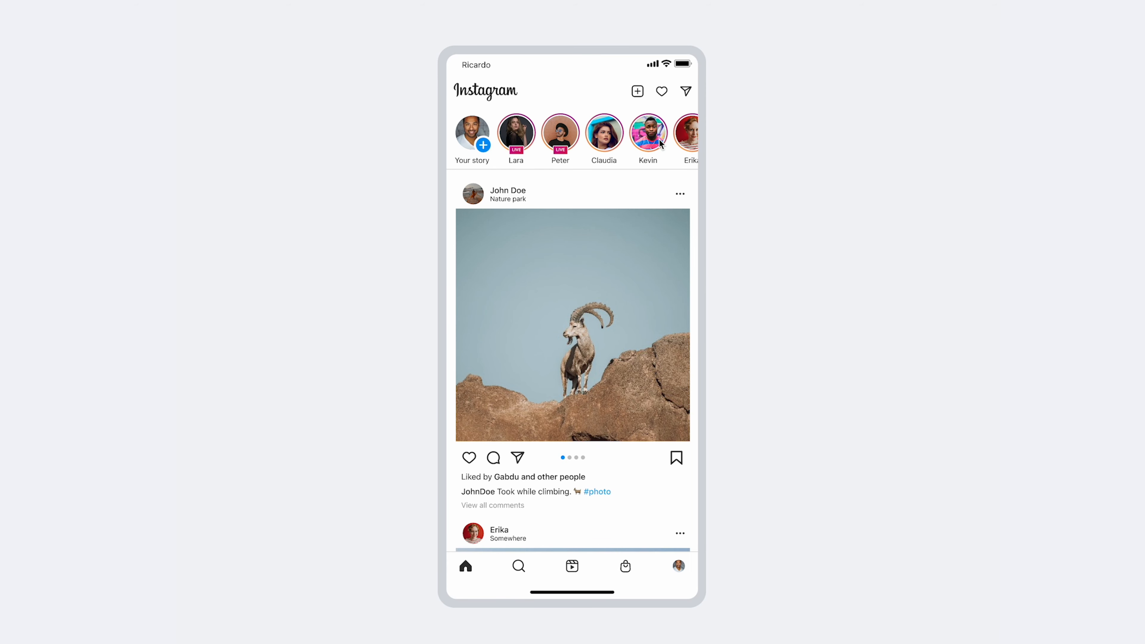
drag(661, 144, 613, 144)
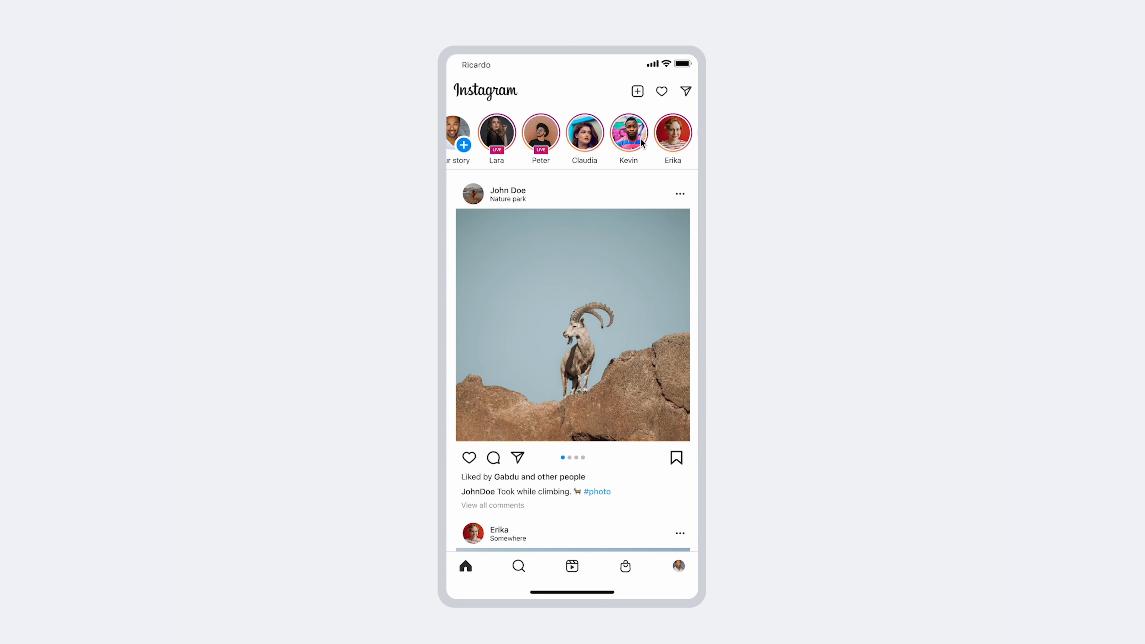
scroll(451, 139, down, 5)
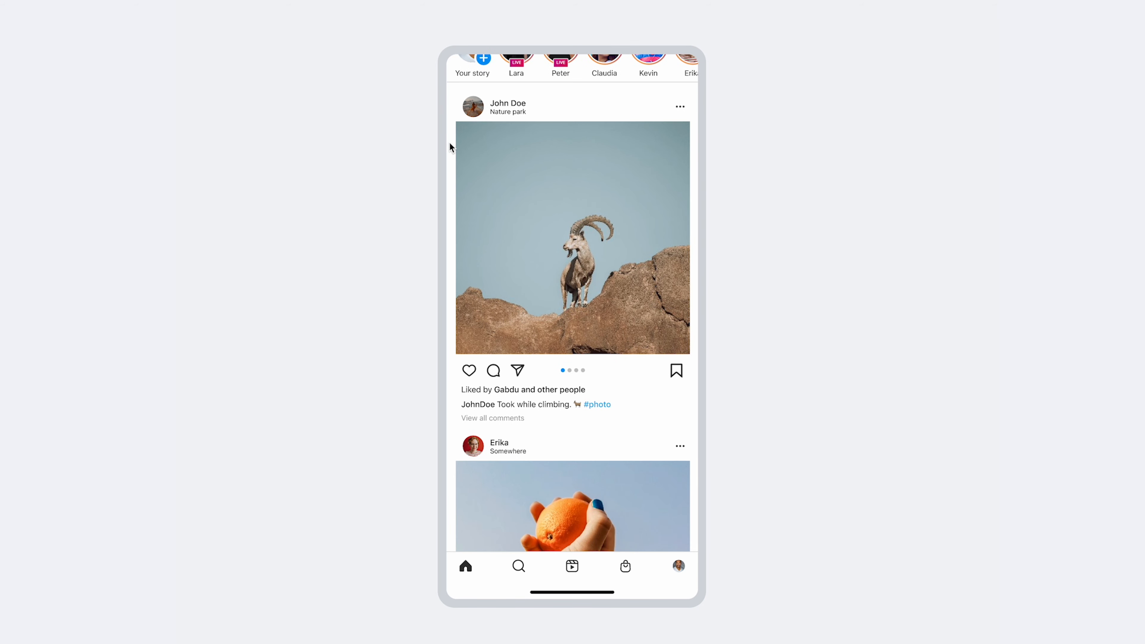
scroll(453, 156, down, 5)
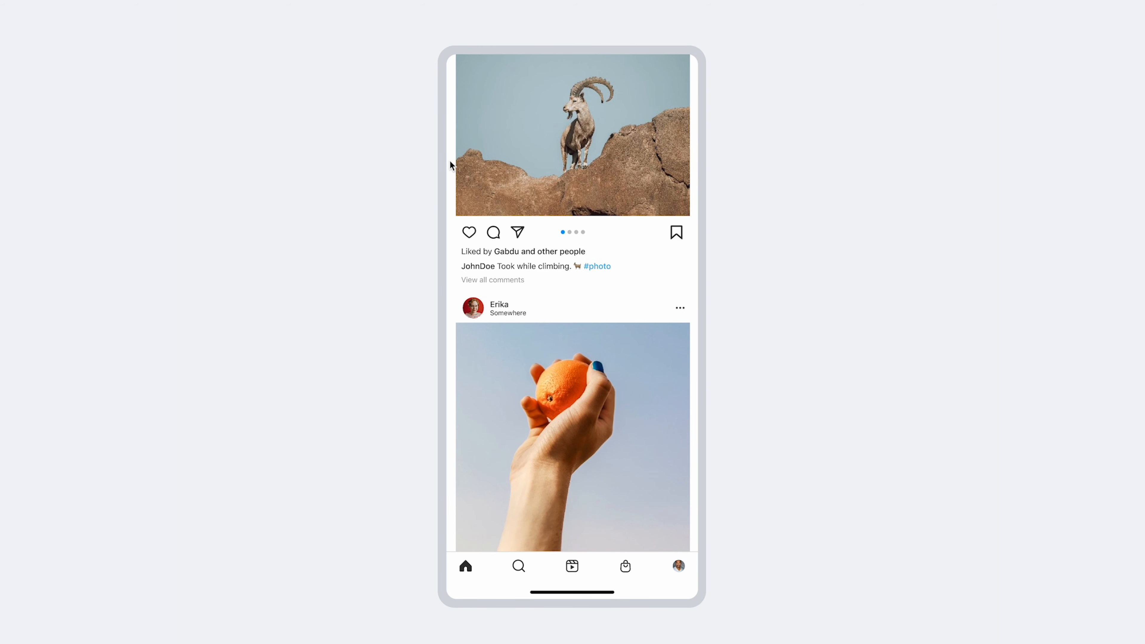
scroll(449, 160, down, 5)
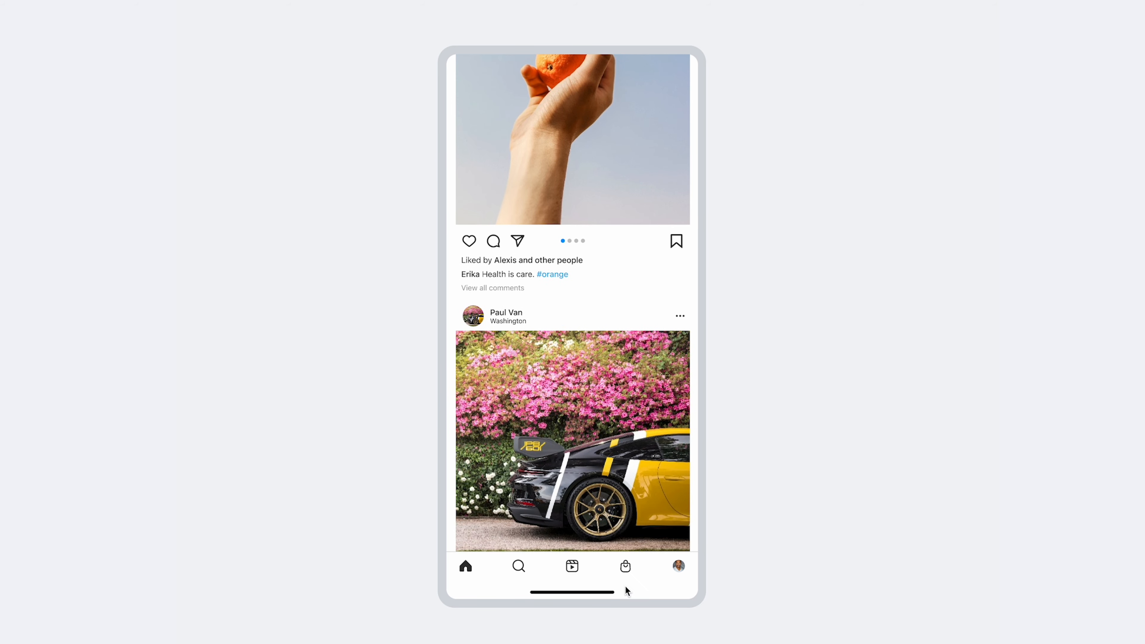
scroll(451, 473, down, 2)
scroll(452, 472, up, 8)
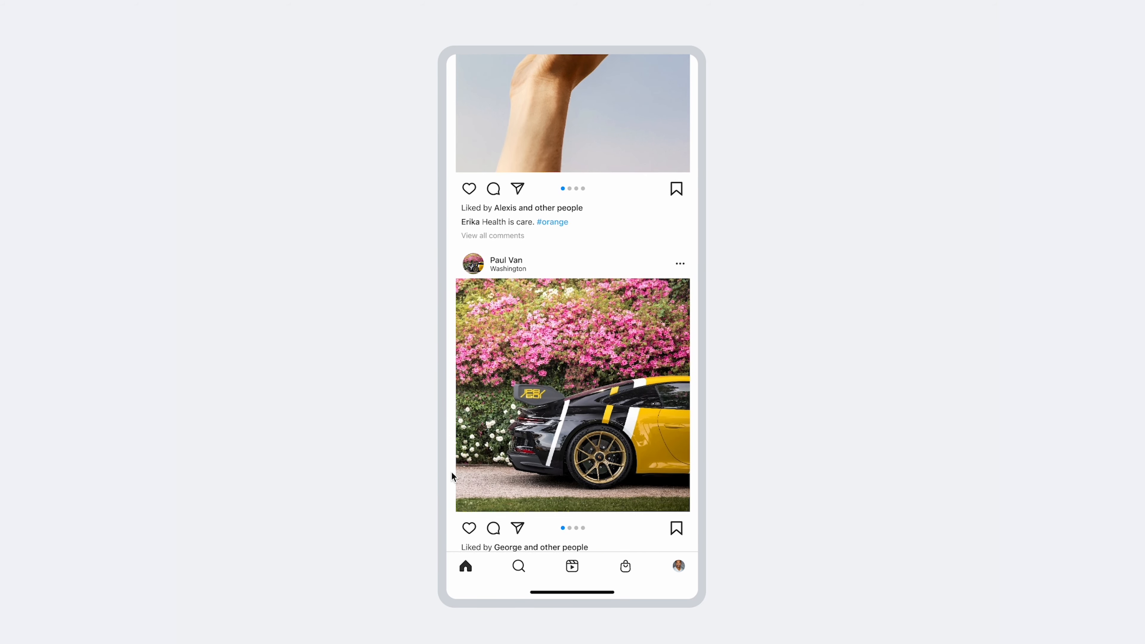
scroll(452, 473, up, 8)
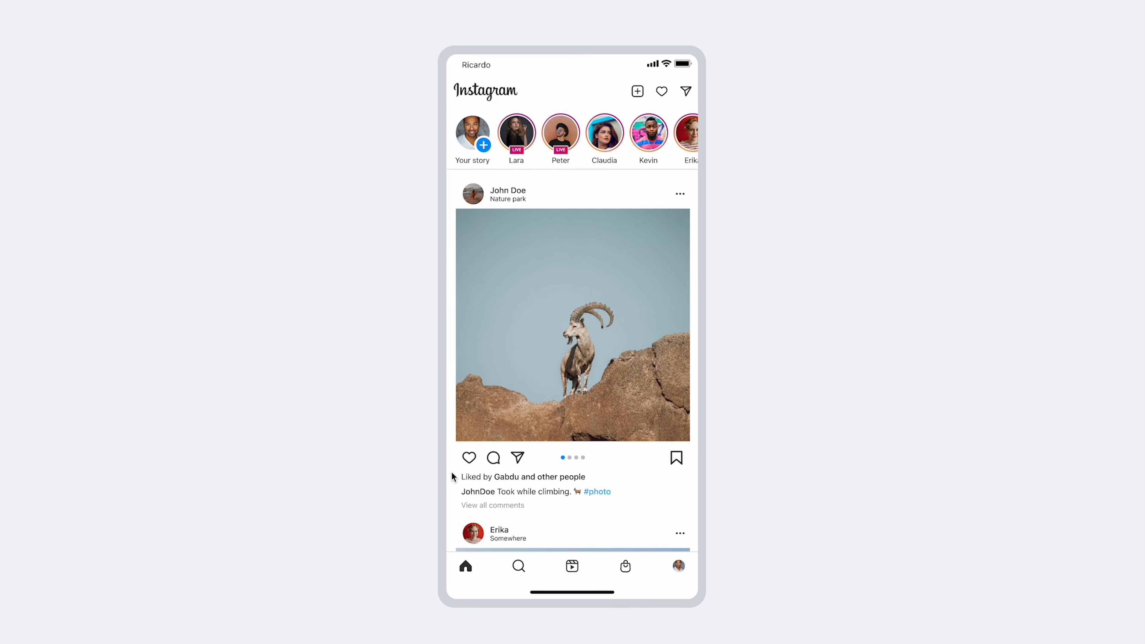
- Scroll the stories row horizontally in both directions to check that it still works alongside the page scrolling
scroll(642, 144, right, 4)
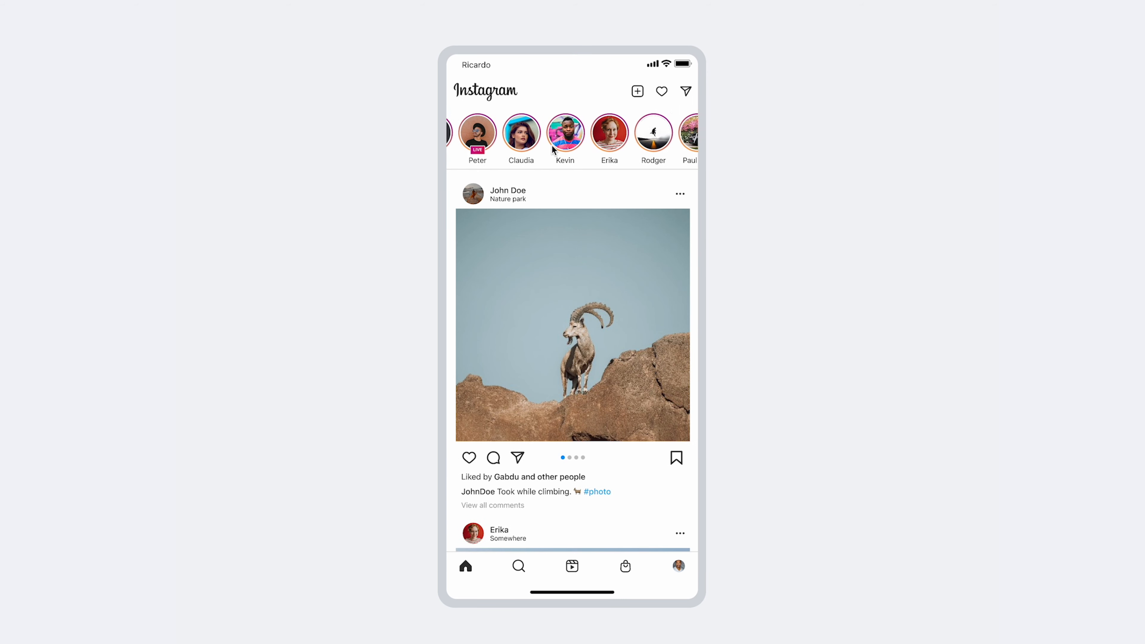
scroll(601, 149, left, 3)
scroll(601, 148, right, 4)
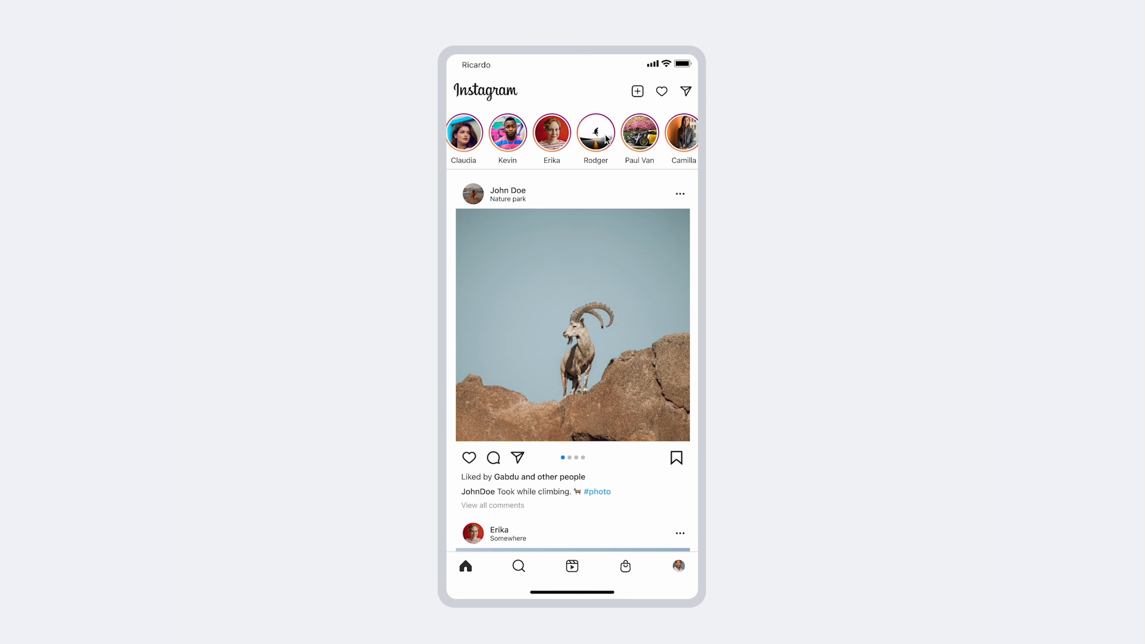
scroll(550, 142, left, 4)
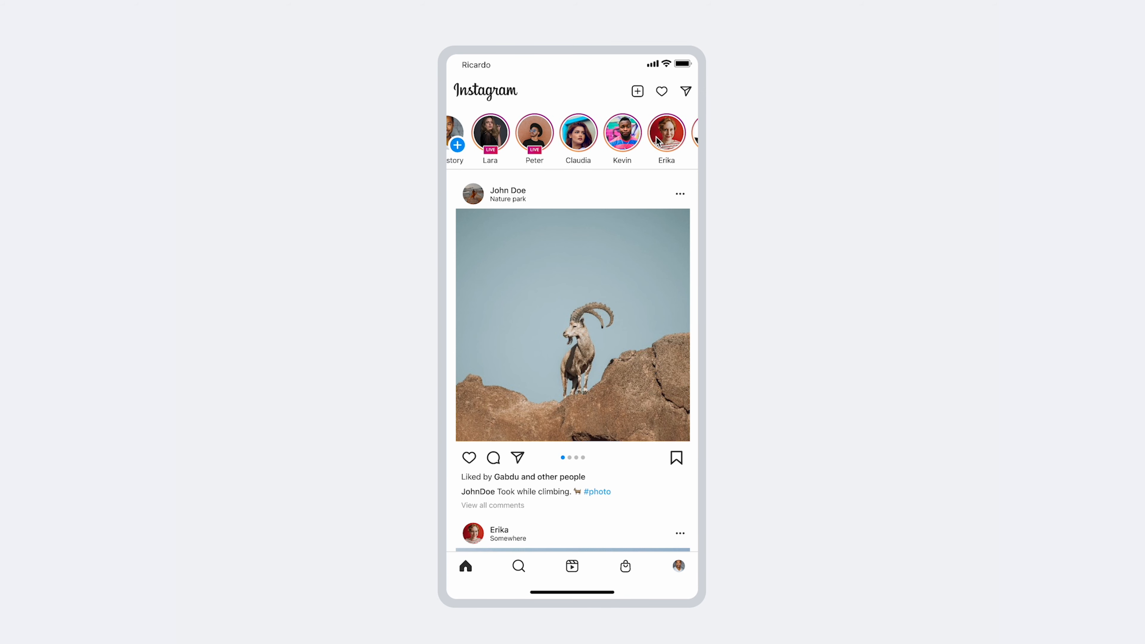